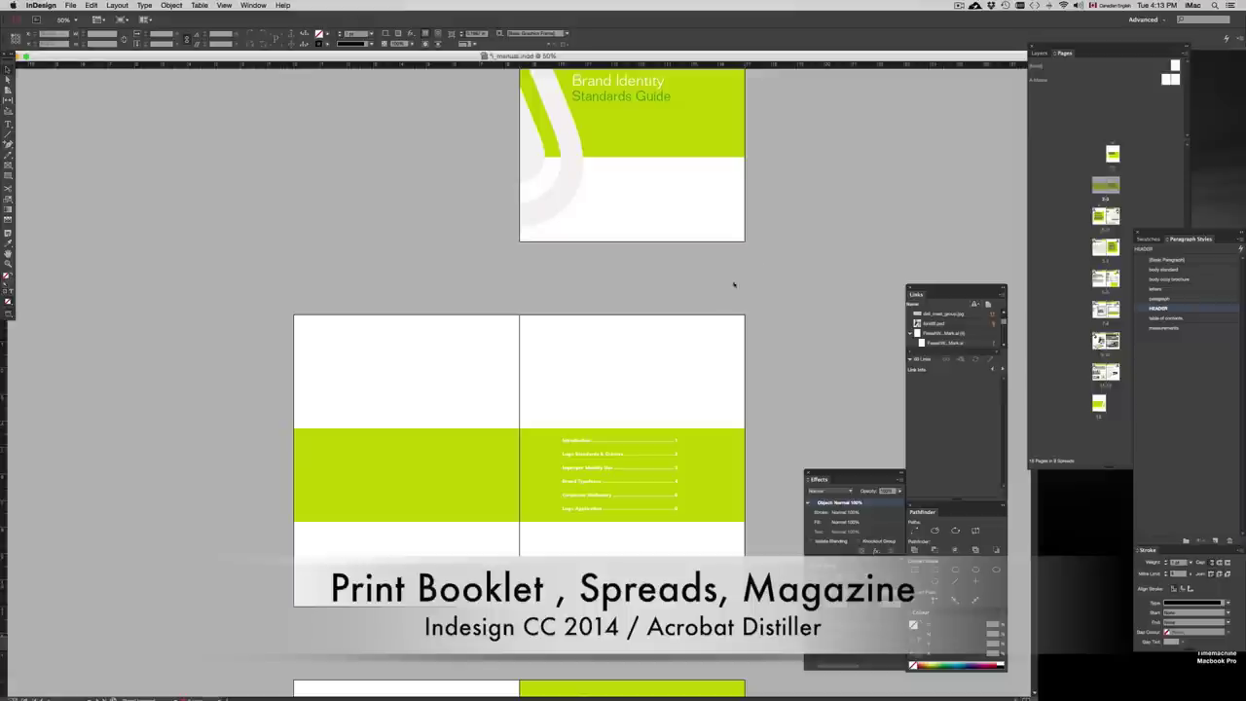
Check the Preflight panel's TEXT errors for overset text, then close the panel
scroll(708, 311, "up", 4)
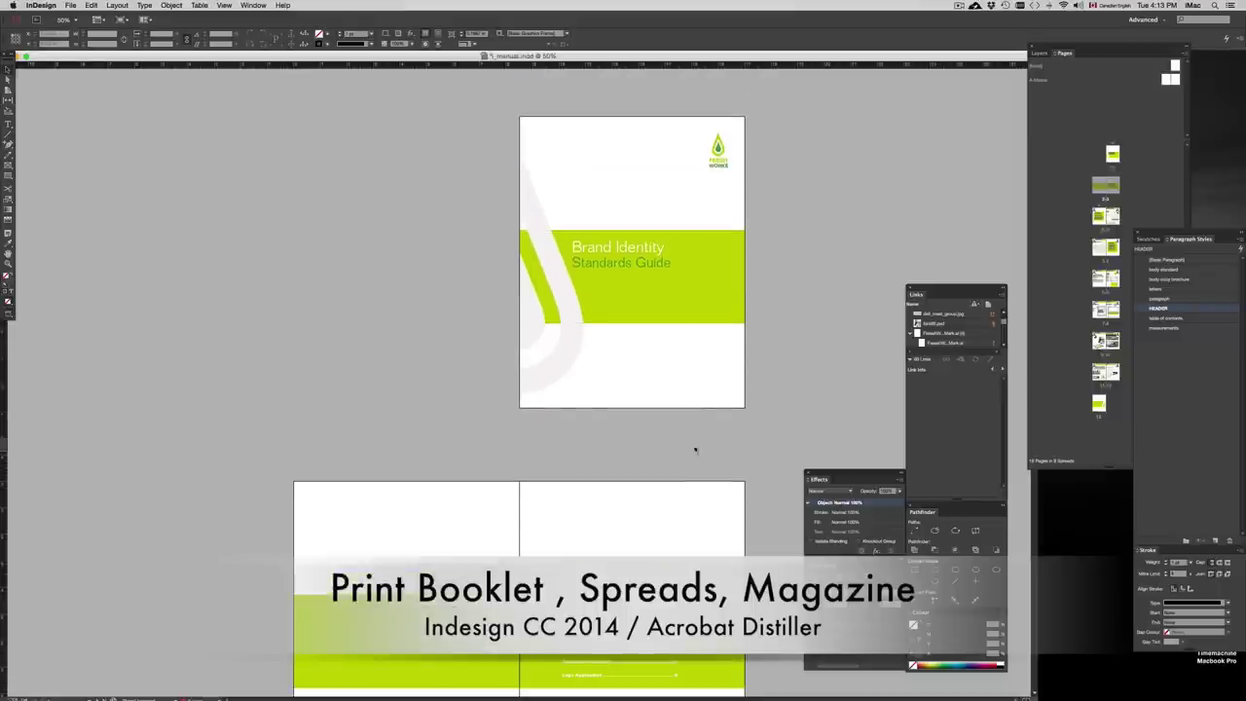
scroll(693, 438, "down", 5)
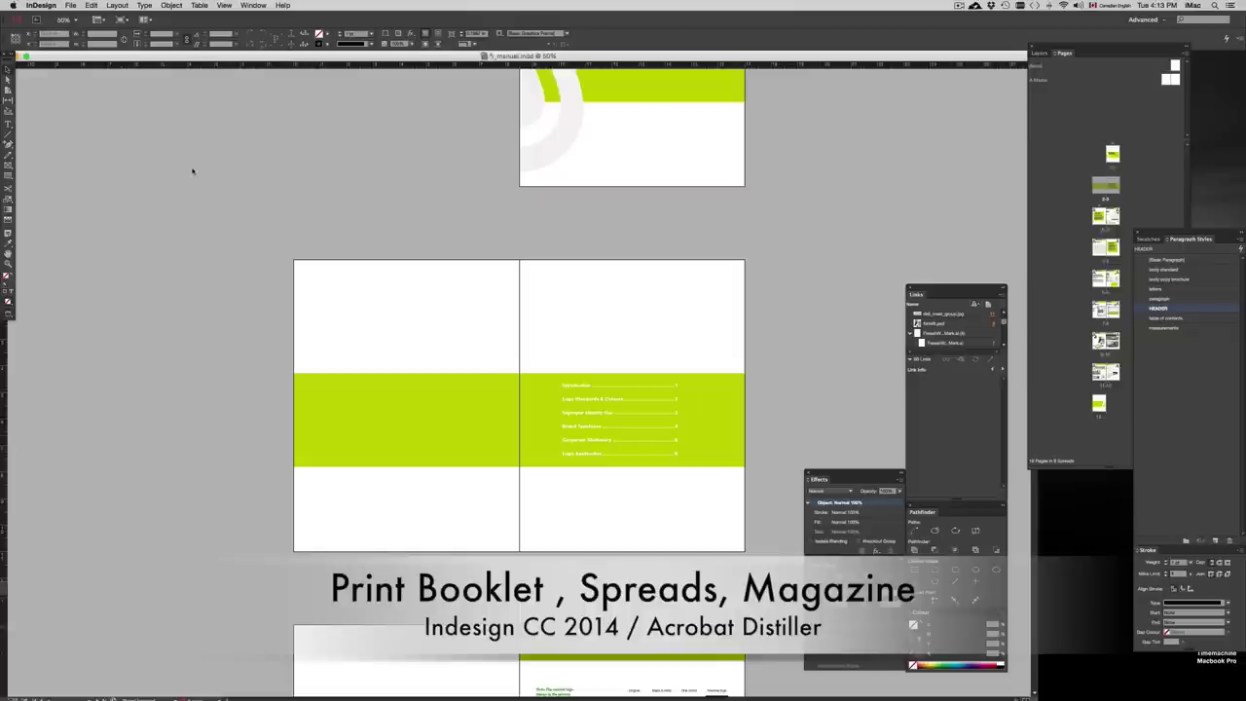
left_click(253, 5)
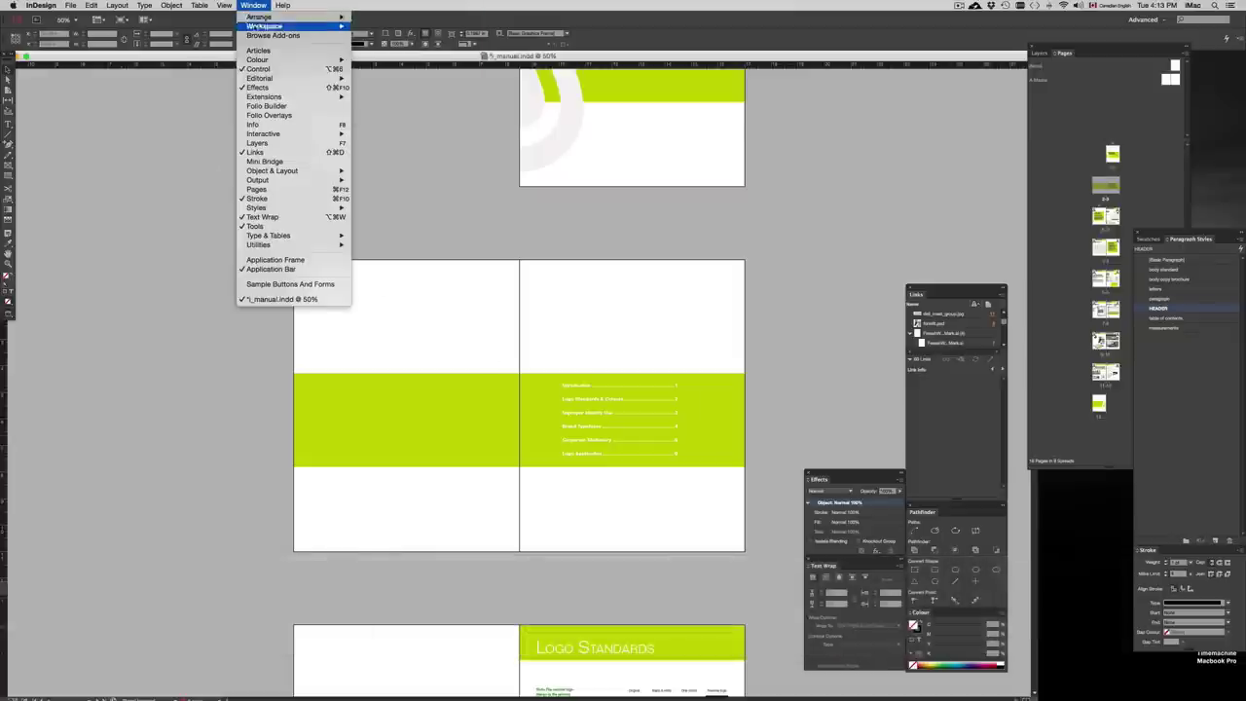
mouse_move(290, 181)
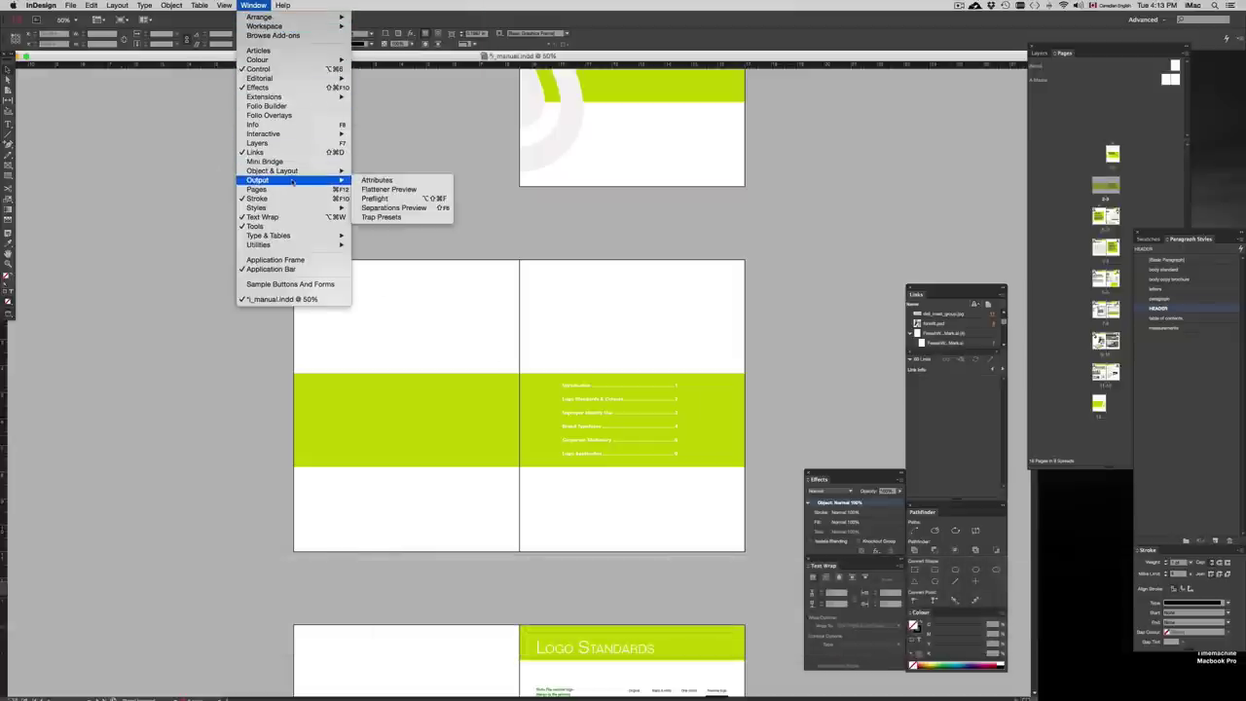
left_click(404, 199)
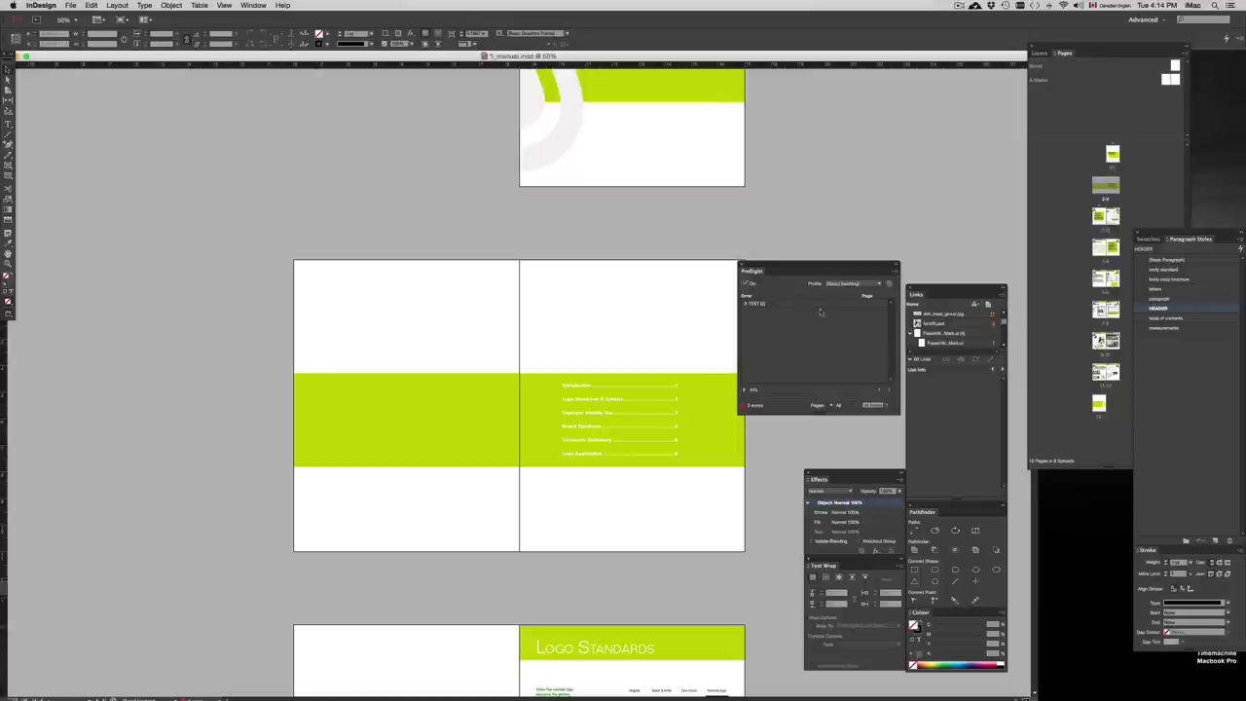
left_click(745, 304)
left_click(743, 264)
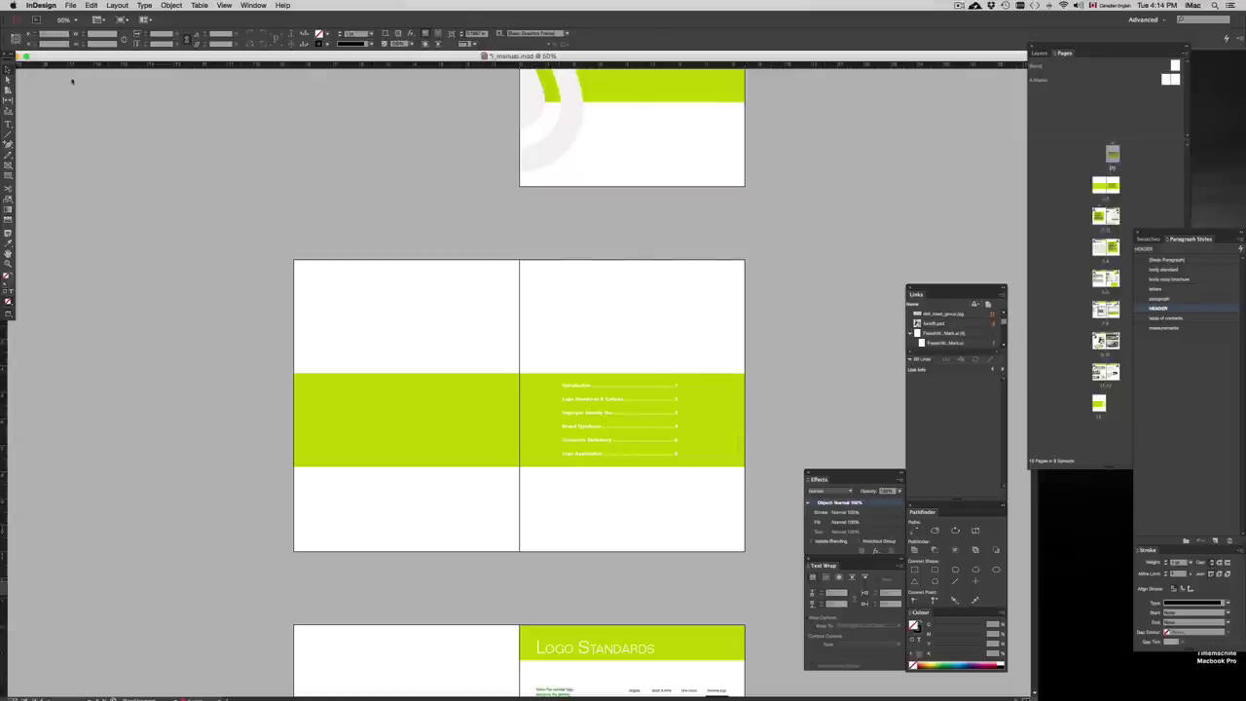
Open Print Booklet, cancel it, then reopen it and move the dialog down-right
left_click(71, 6)
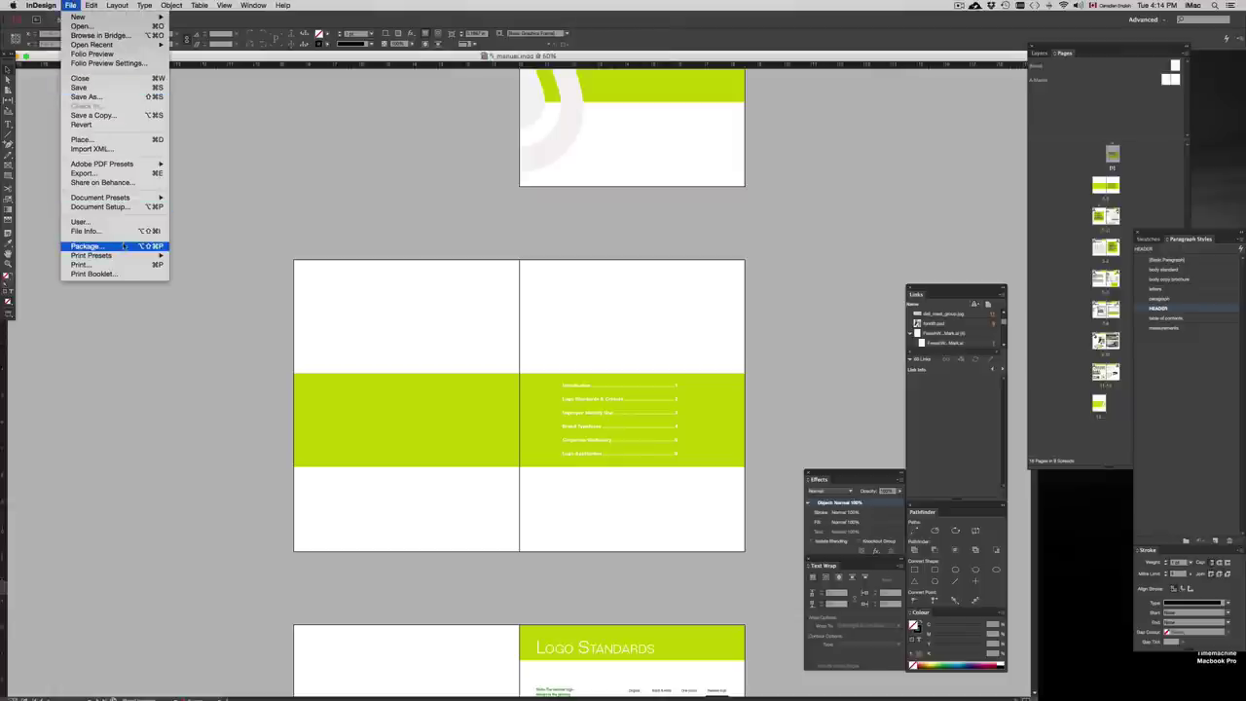
left_click(83, 275)
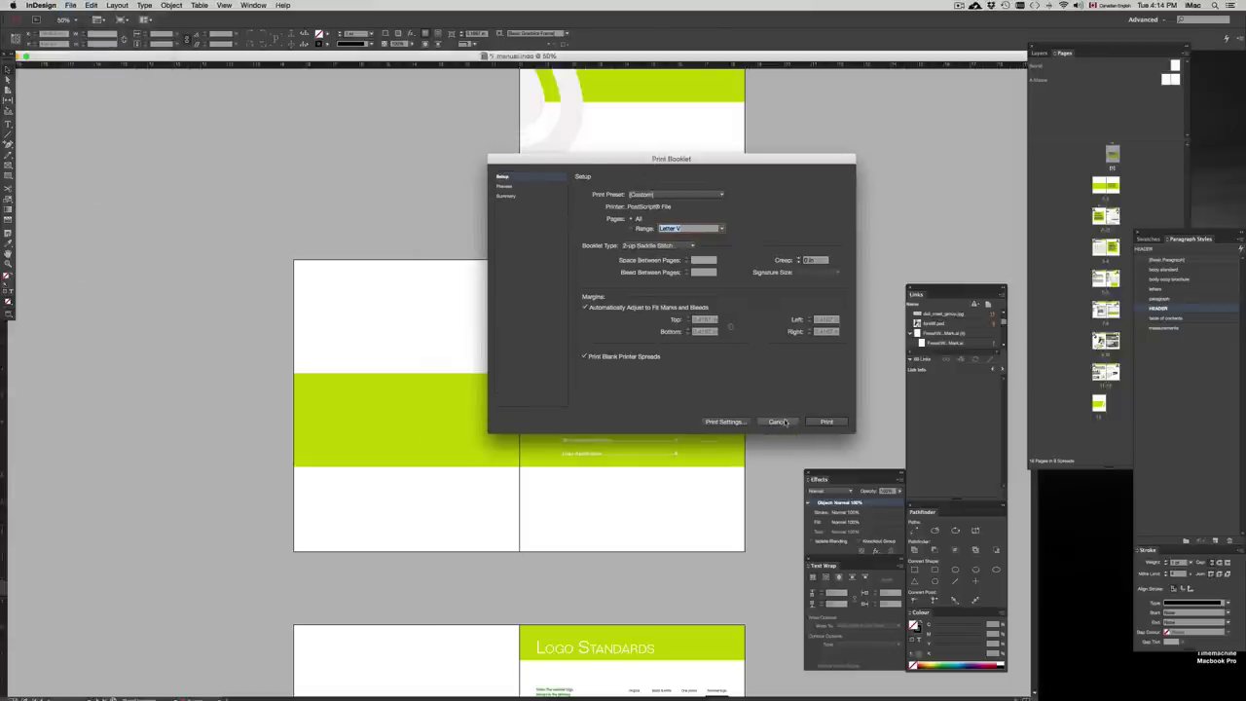
left_click(774, 408)
key("F11")
key("F11")
left_click(71, 6)
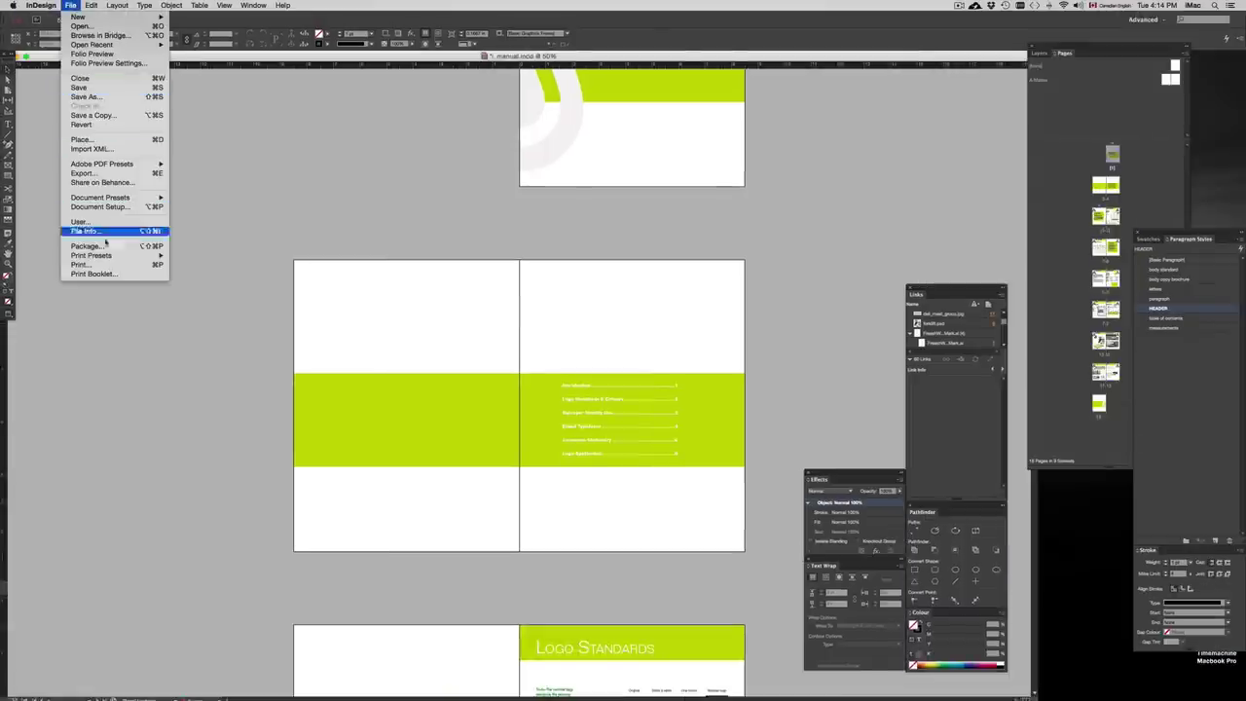
left_click(92, 273)
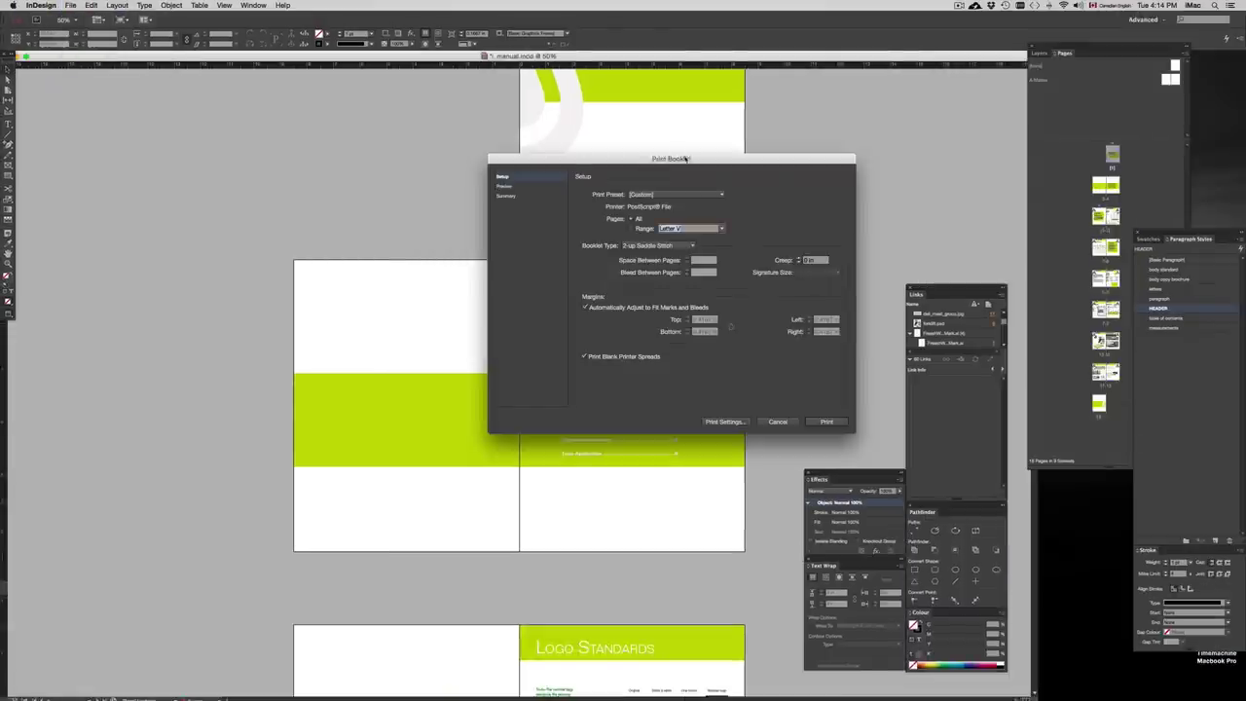
left_click_drag(689, 157, 752, 176)
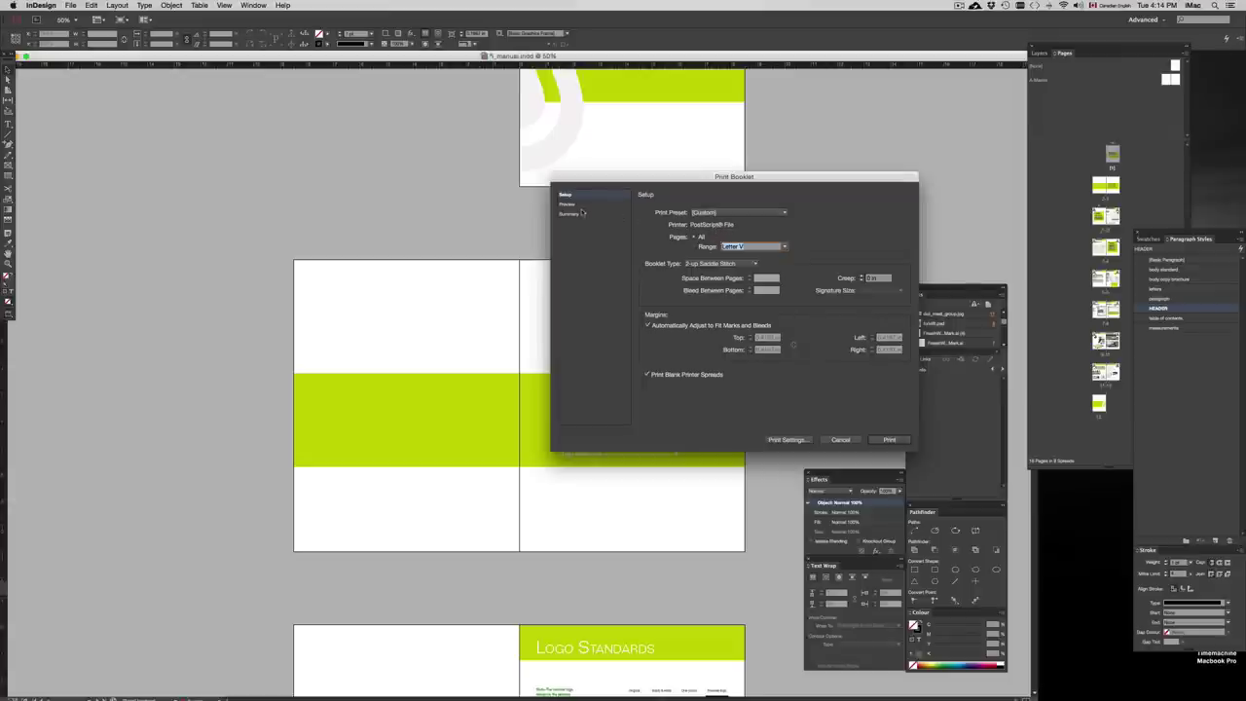
left_click(573, 204)
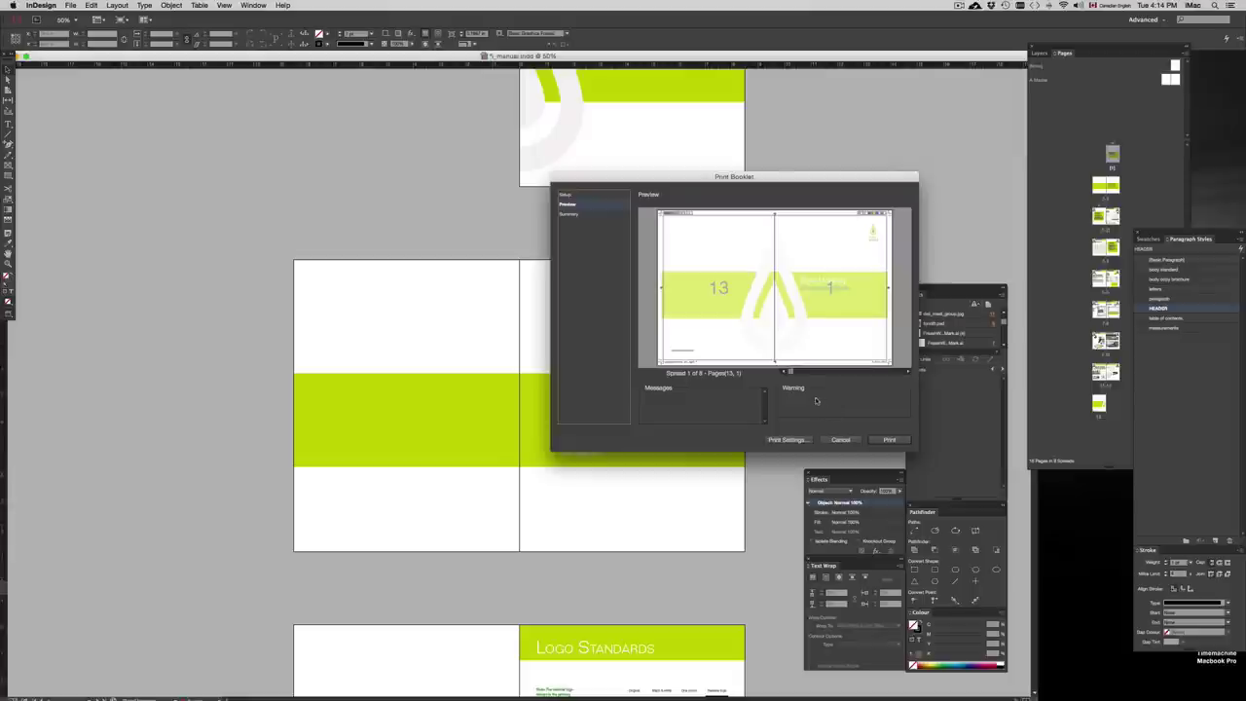
left_click(568, 214)
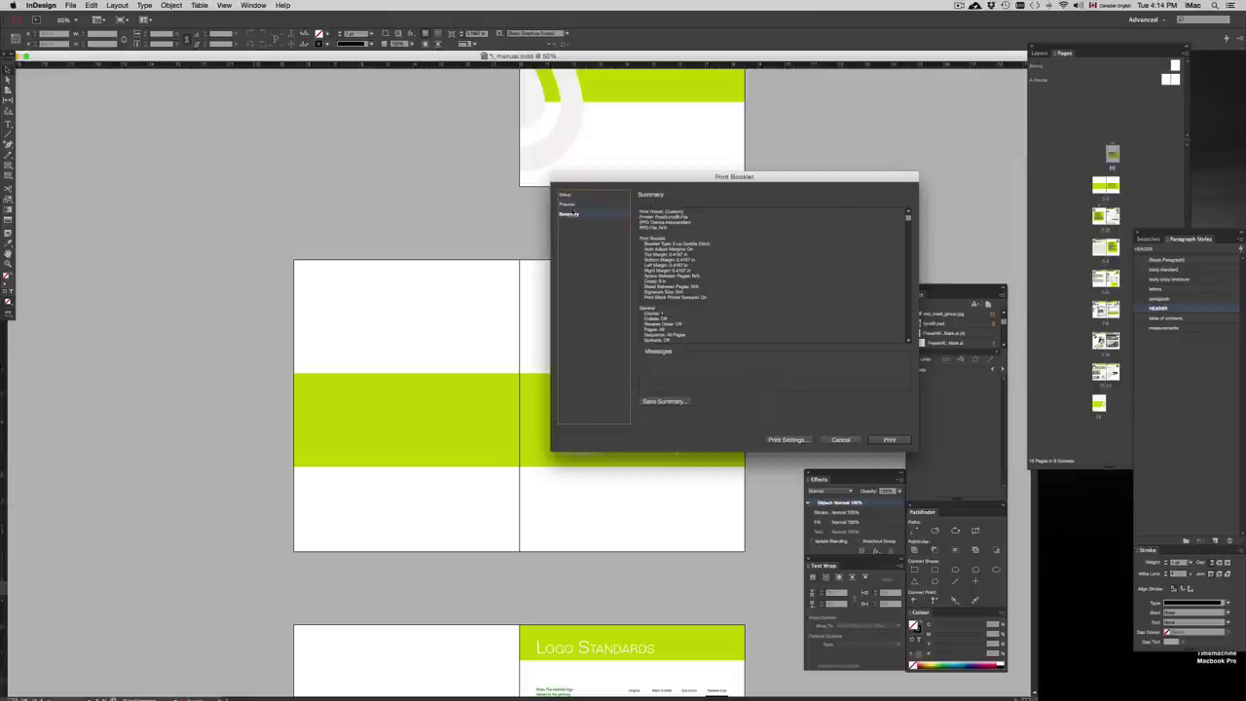
left_click(565, 195)
left_click(568, 204)
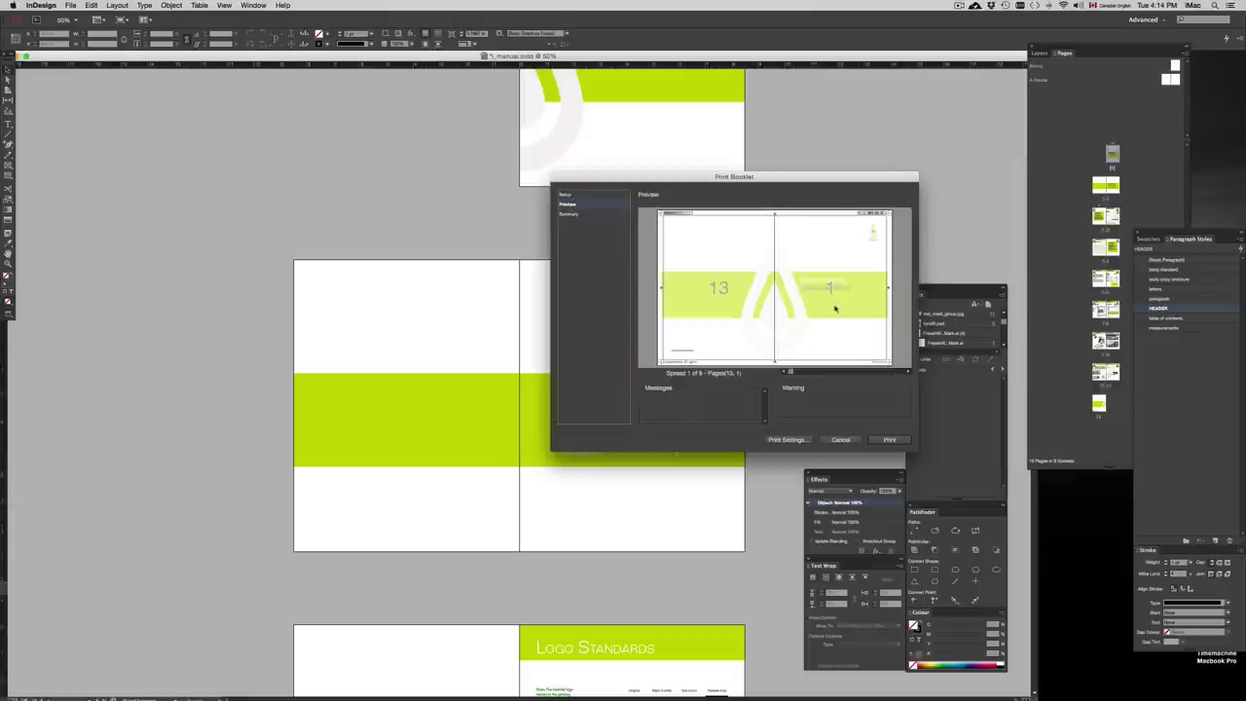
left_click_drag(788, 180, 732, 176)
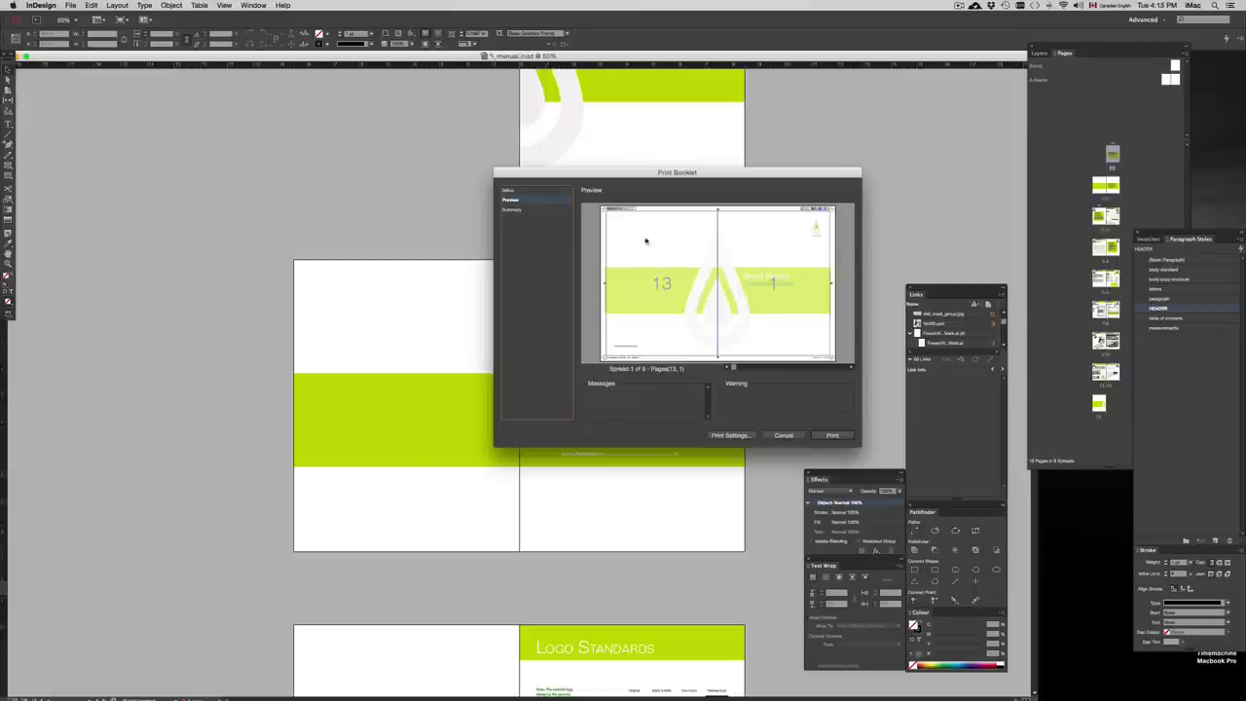
left_click(512, 209)
left_click(514, 200)
Open Print Settings, keep PostScript File as the printer, and show the Setup section
left_click(730, 436)
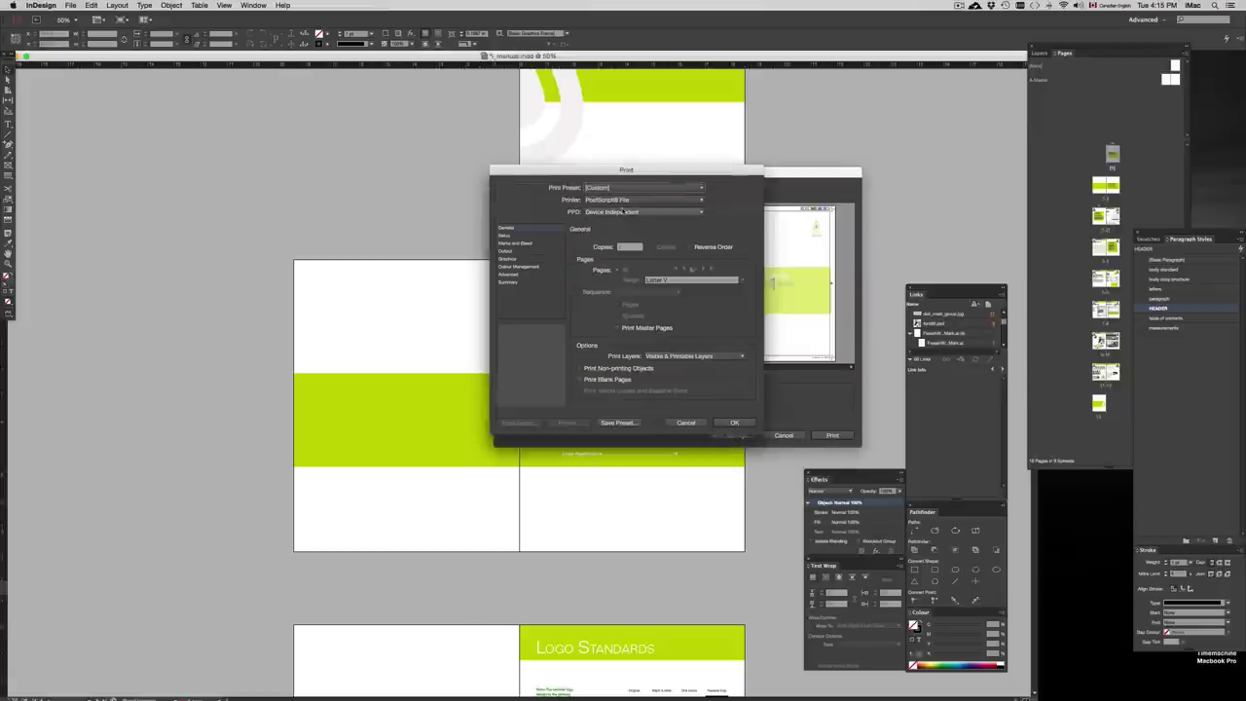
left_click(742, 180)
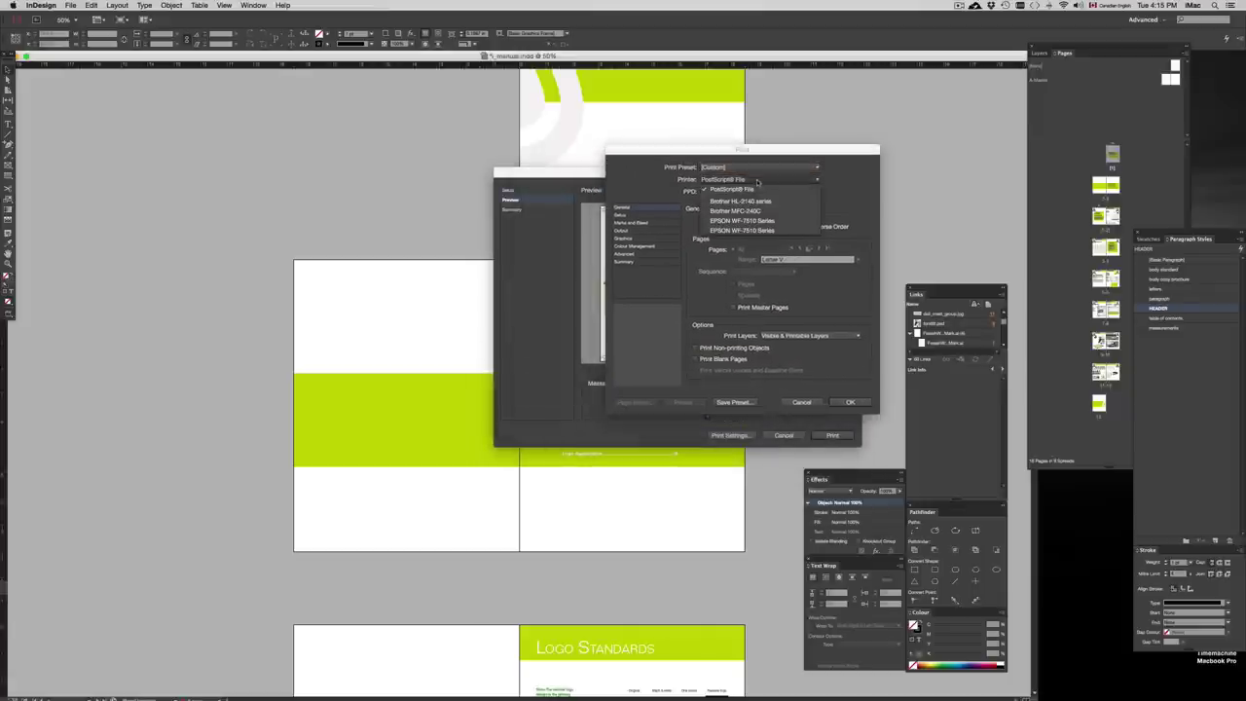
left_click(757, 189)
left_click_drag(764, 160, 667, 175)
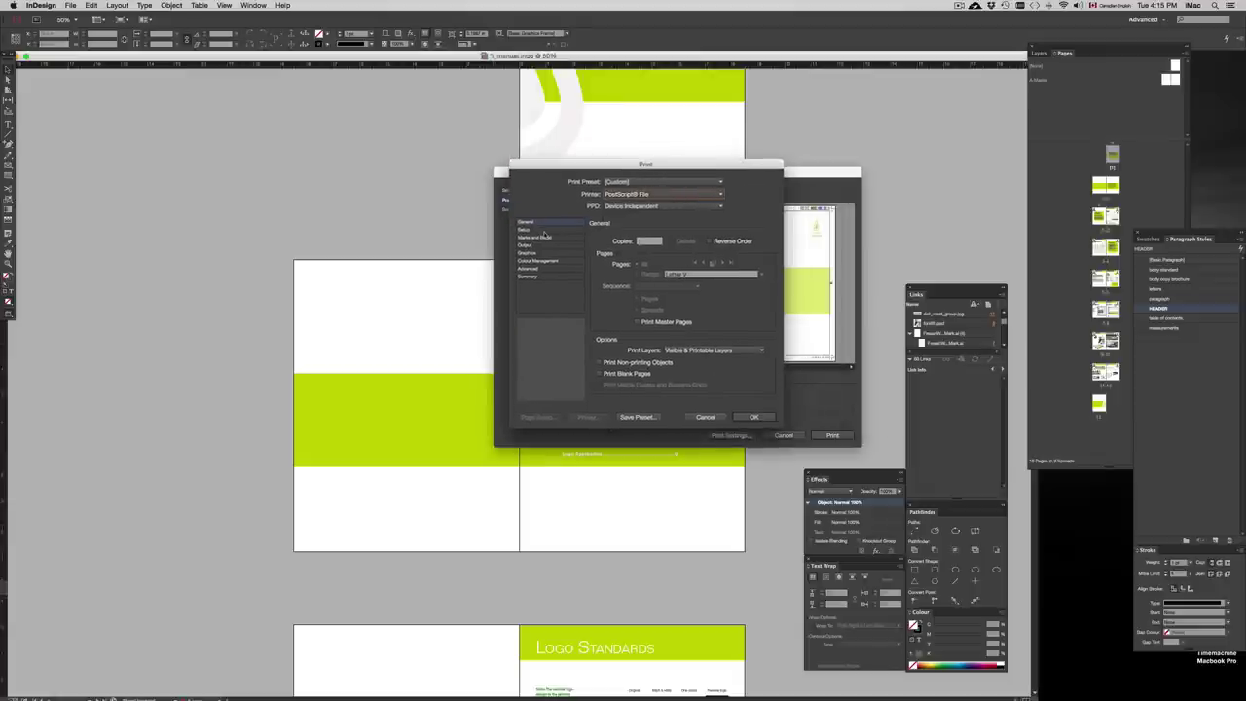
left_click(544, 231)
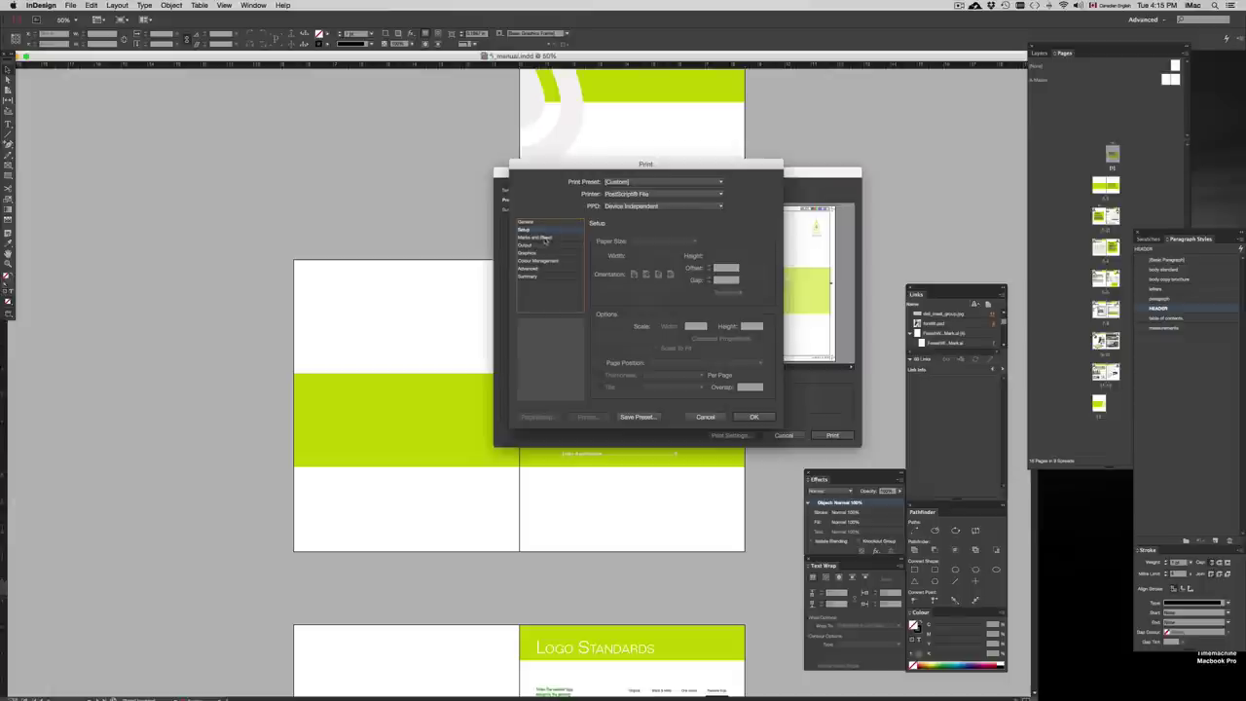
Turn on All Printer's Marks, then review Output, Graphics, Colour Management, Advanced and Summary
left_click(547, 237)
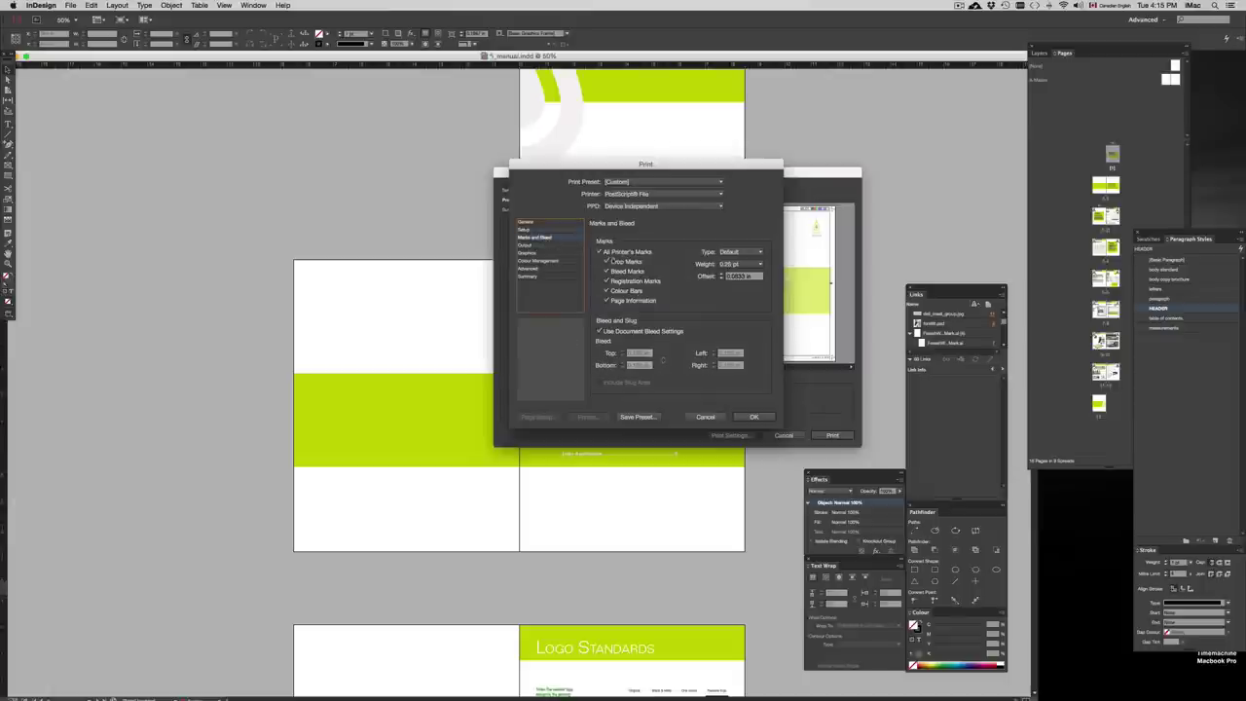
left_click(601, 252)
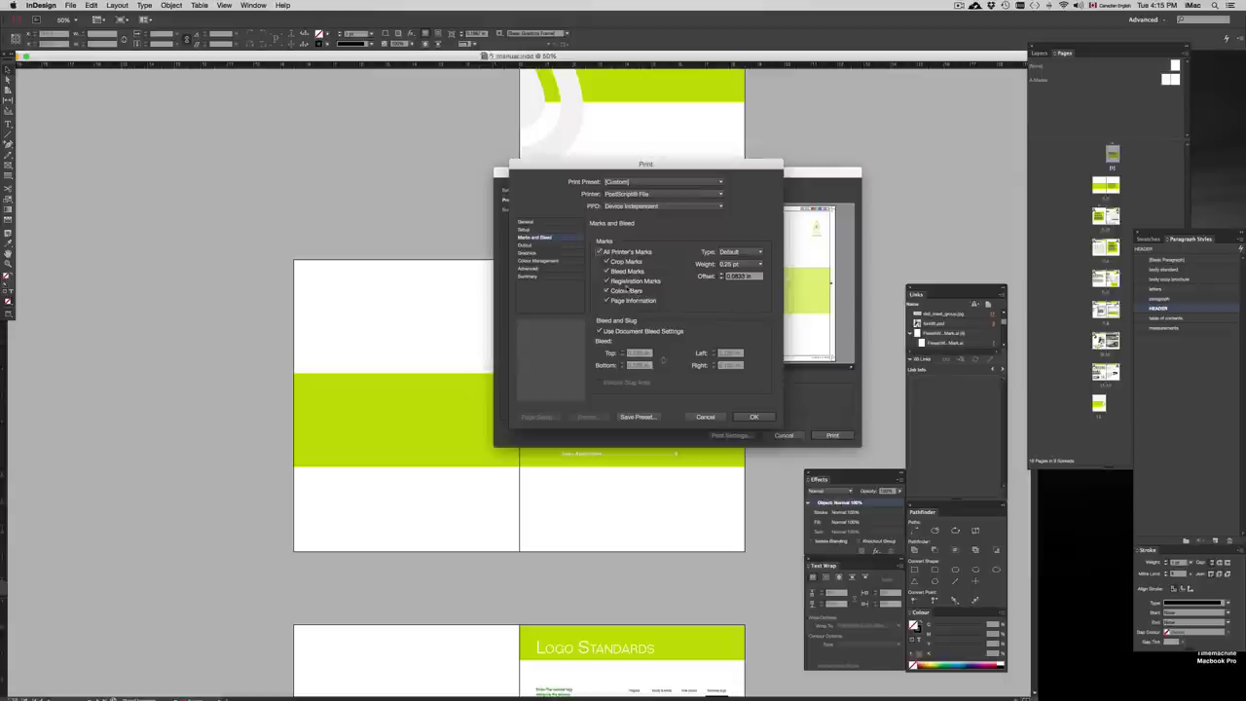
left_click(537, 245)
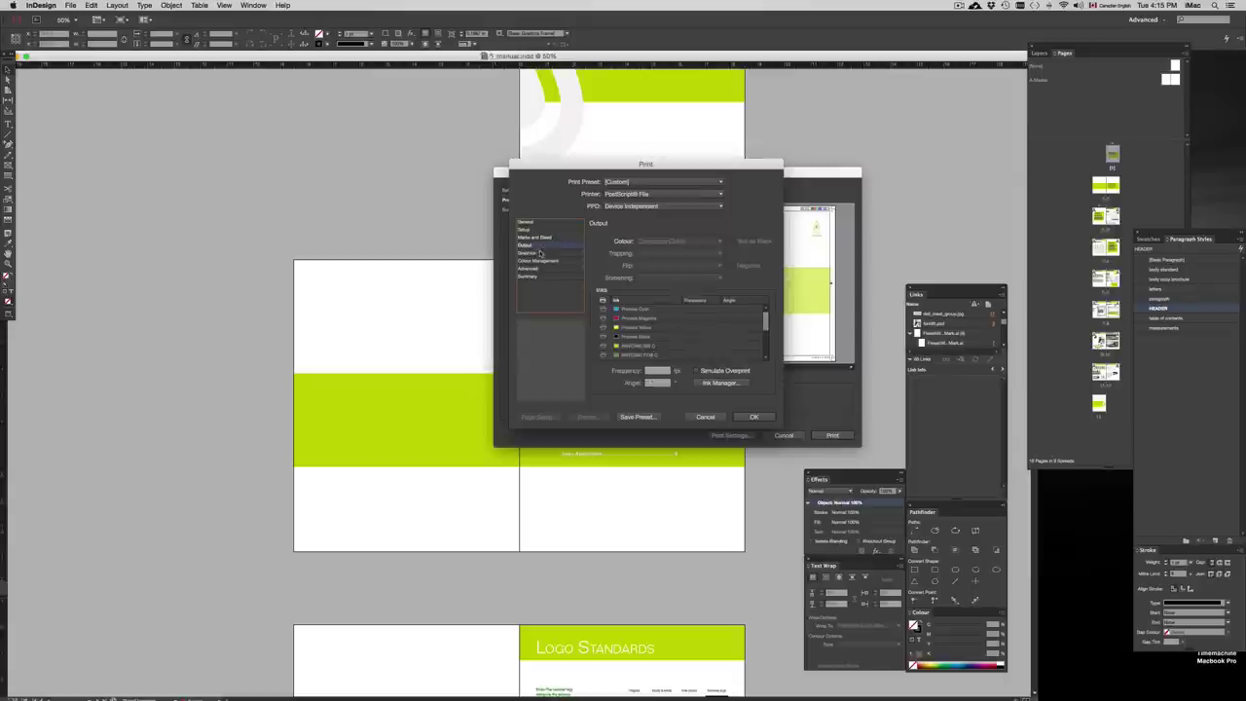
left_click(540, 253)
left_click(540, 261)
left_click(539, 268)
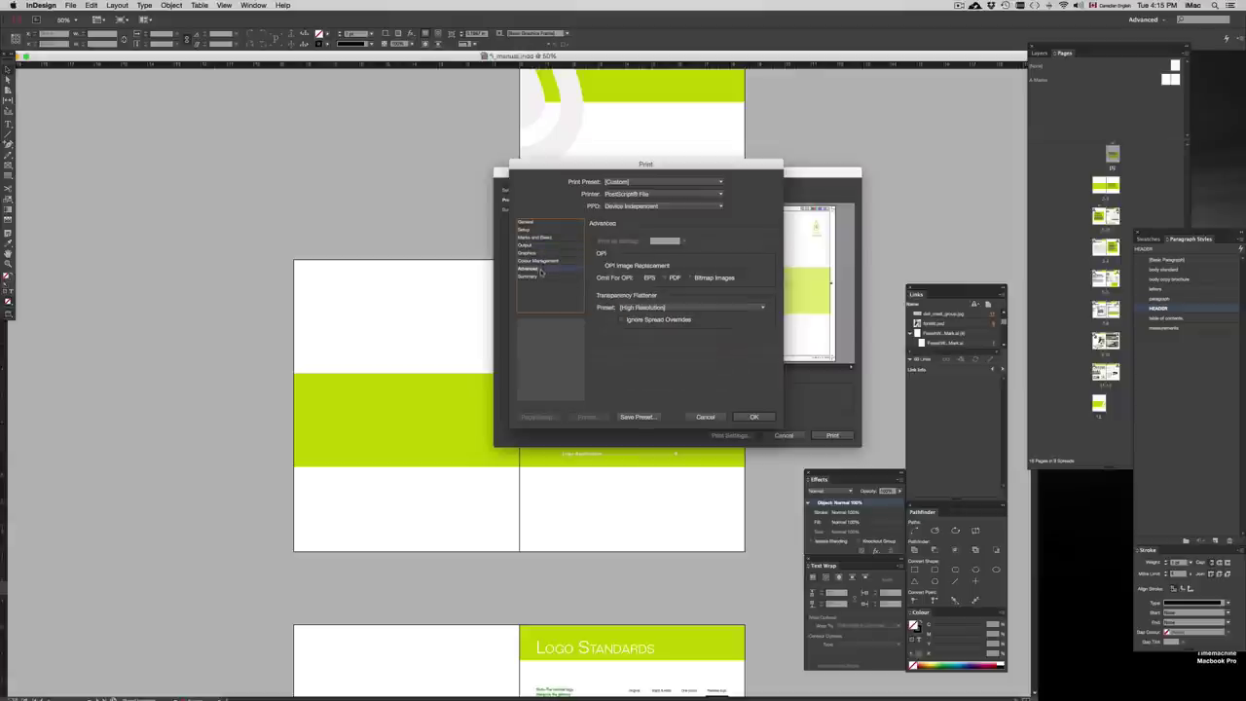
left_click(538, 276)
Keep the [High Resolution] transparency flattener preset under Advanced and confirm the print settings
left_click(540, 269)
left_click(672, 310)
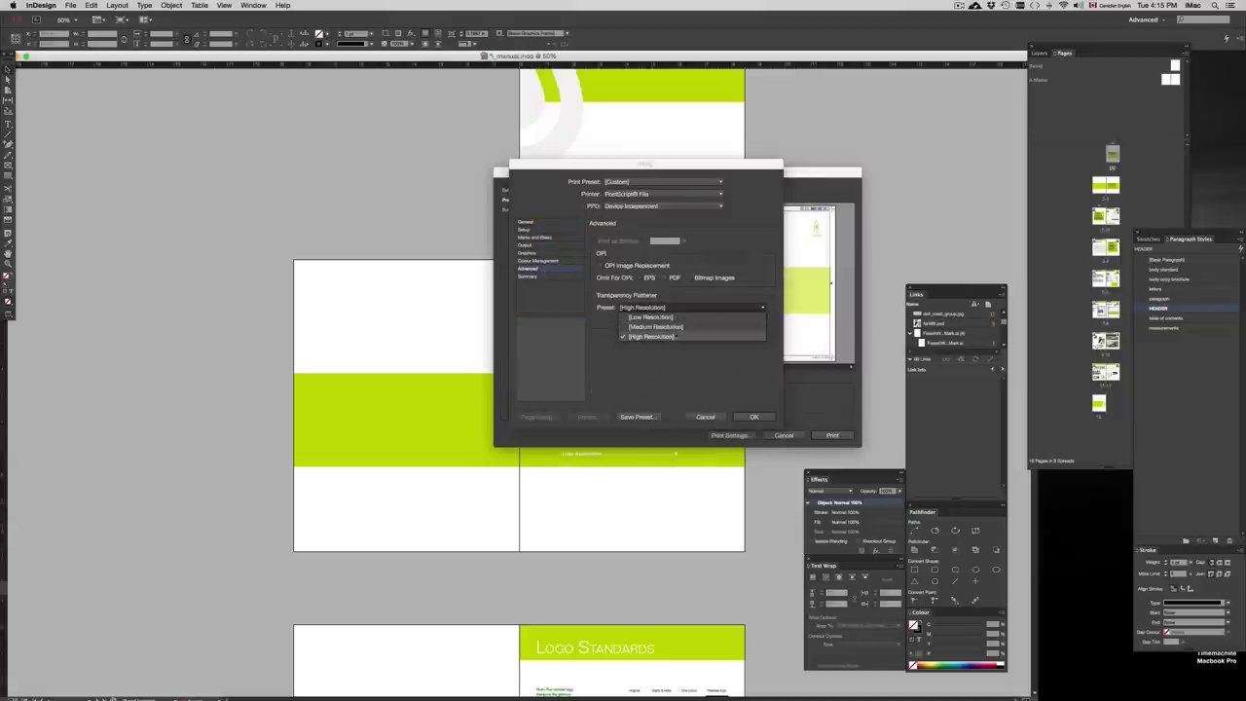
left_click(682, 338)
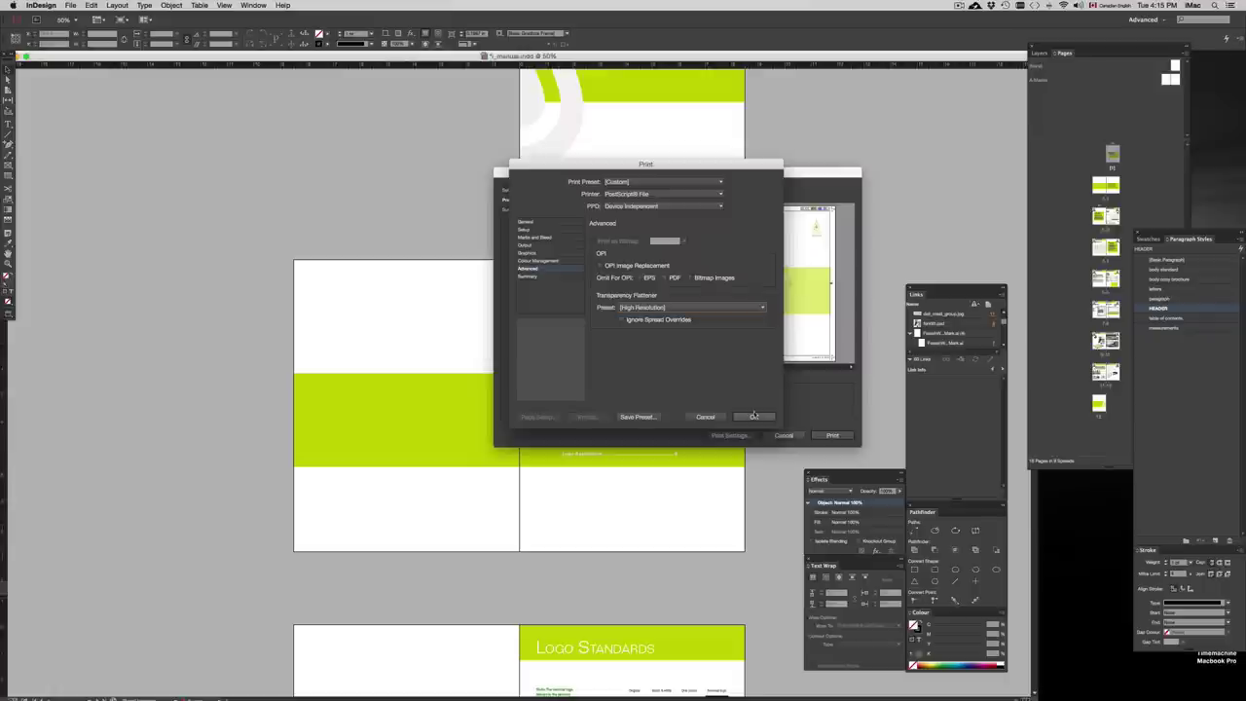
left_click(756, 416)
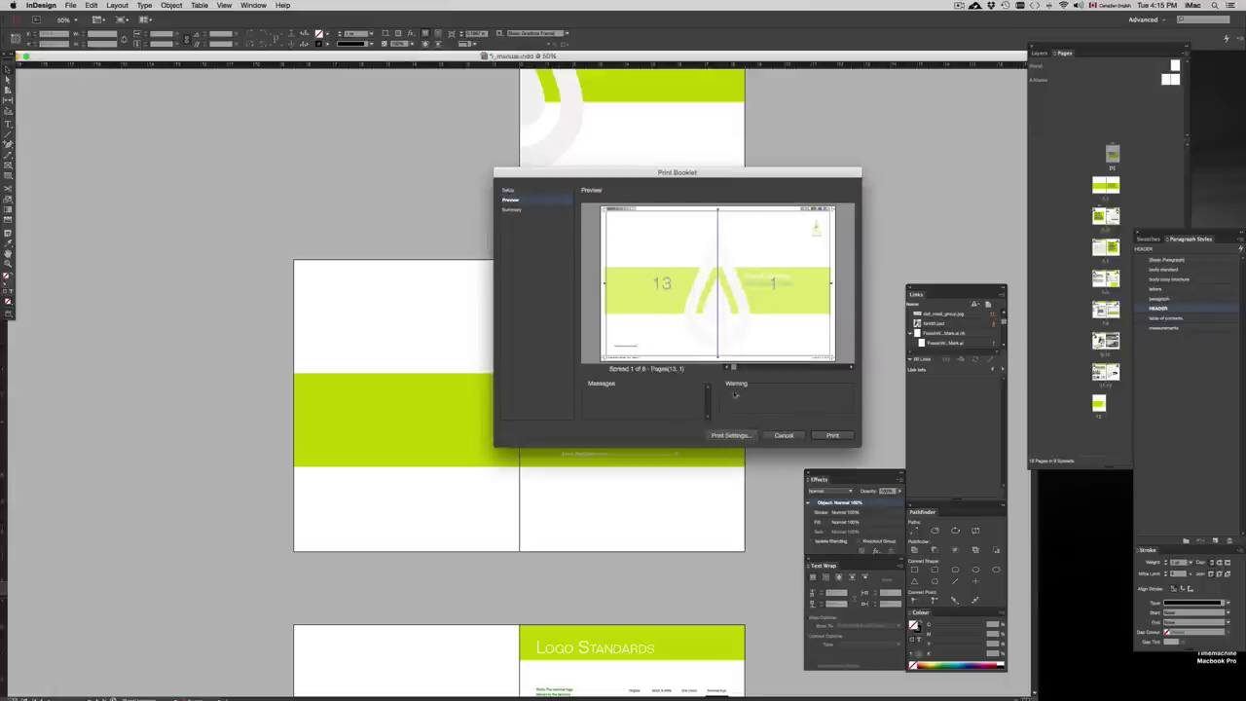
Keep 2-up Saddle Stitch as the booklet type in Setup and print the booklet
left_click(508, 190)
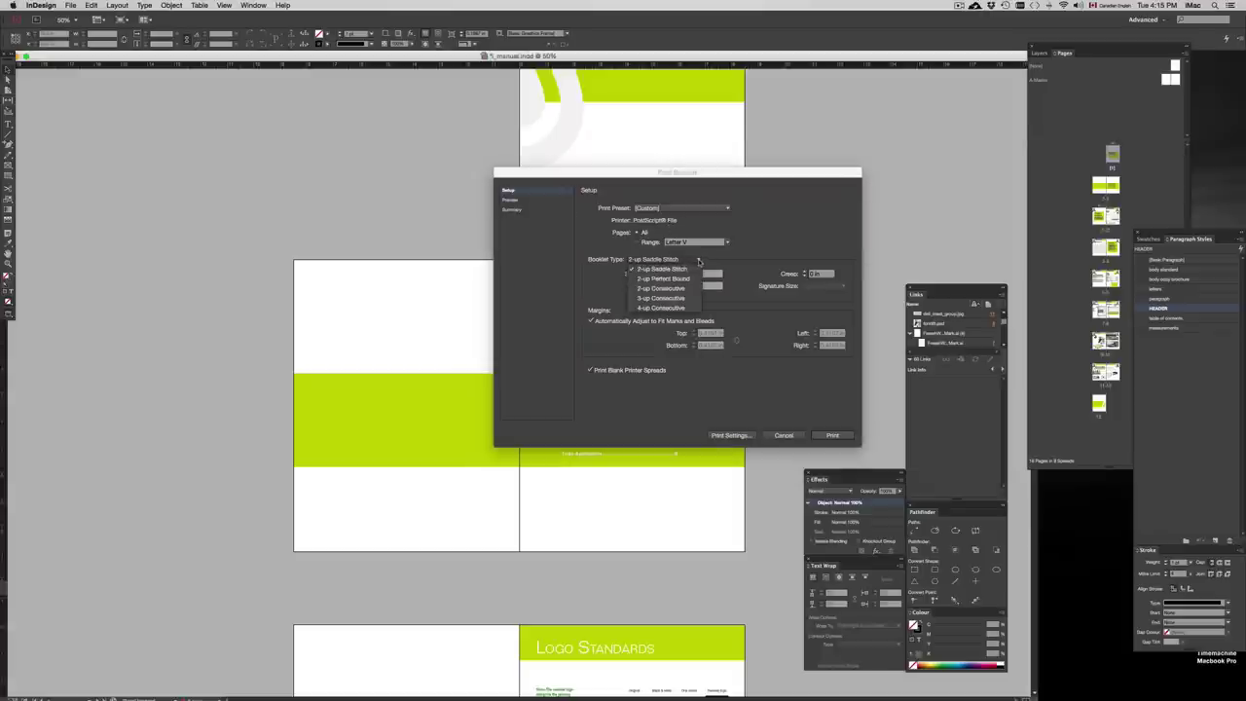
left_click(697, 261)
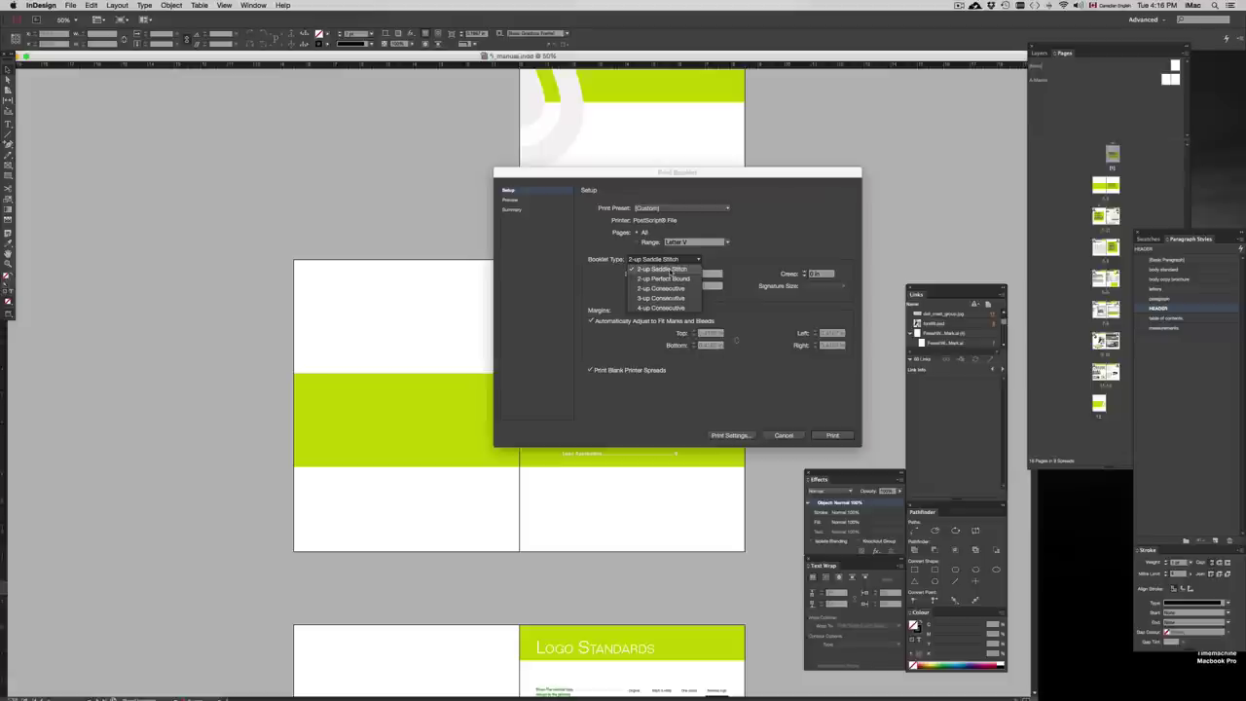
left_click(672, 275)
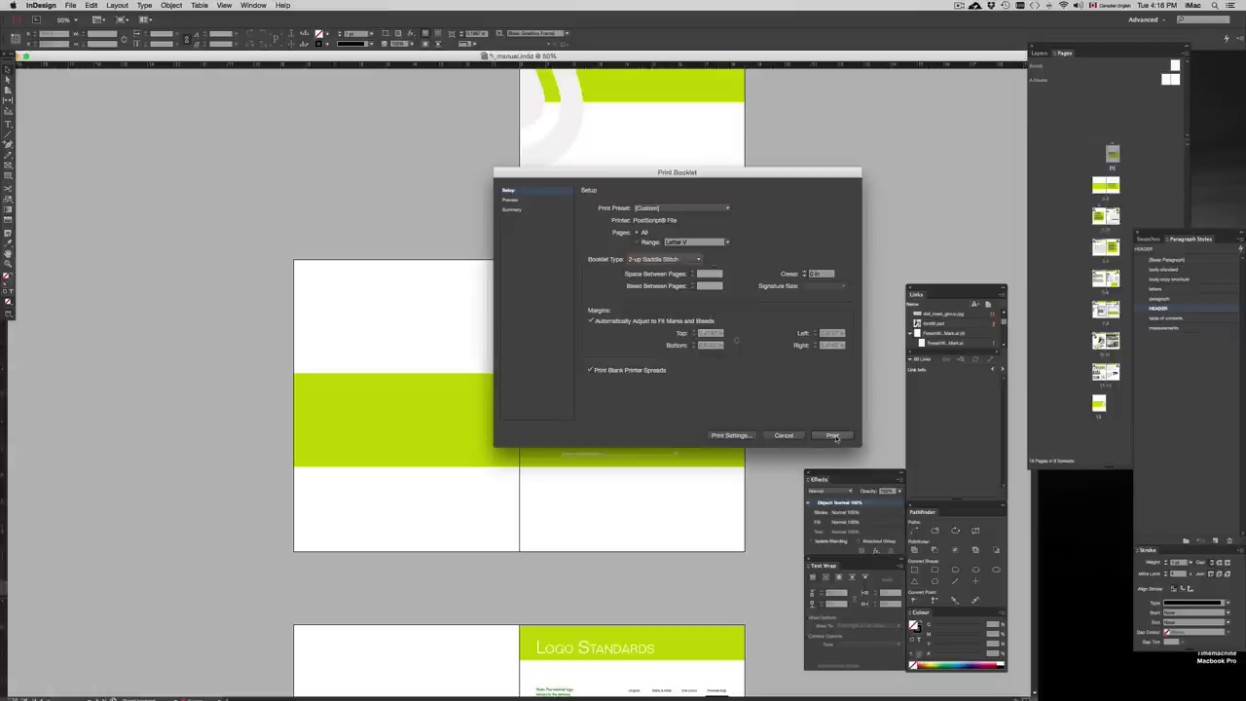
left_click(831, 435)
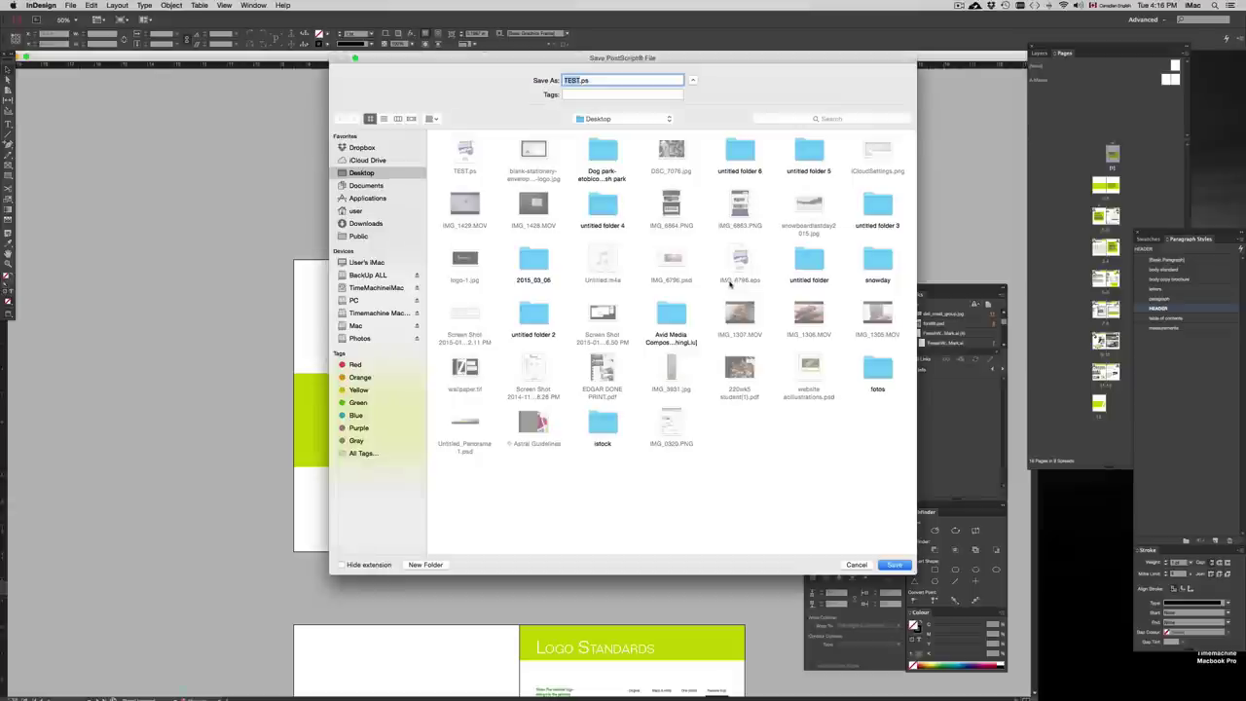
Save TEST.ps to the Desktop, replacing the old copy and dismissing the overset text warning
key("Right")
left_click(894, 565)
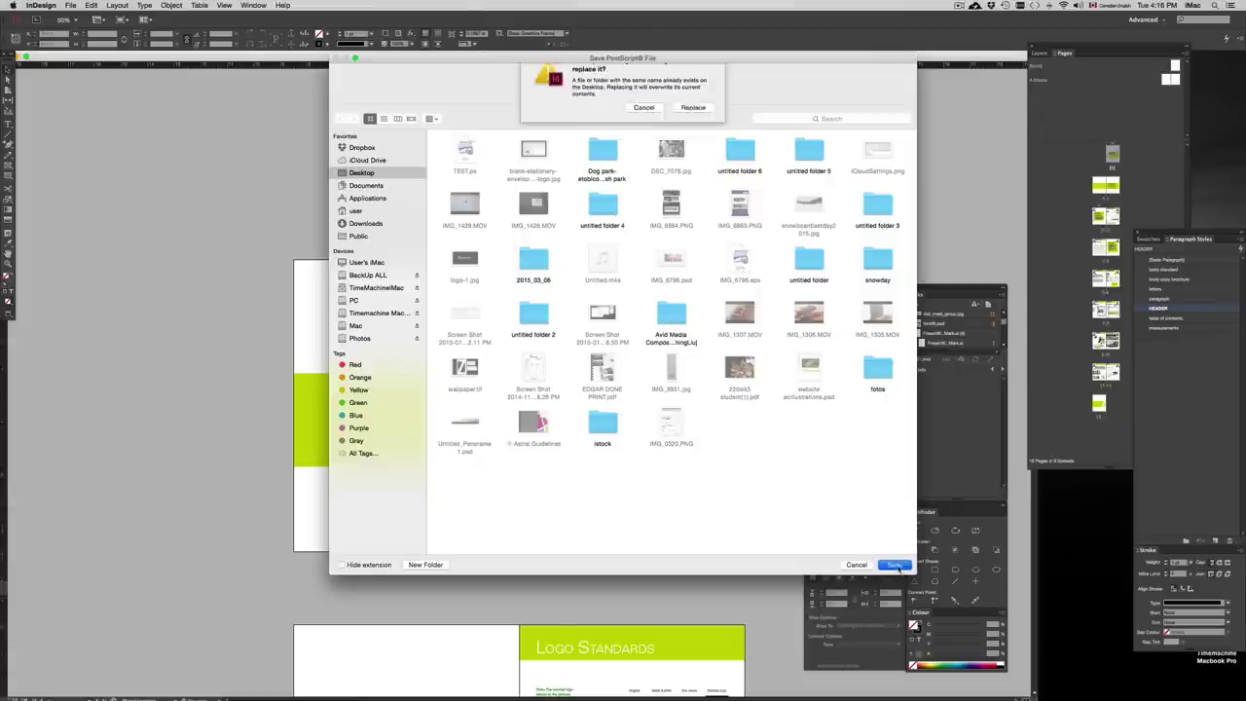
left_click(693, 123)
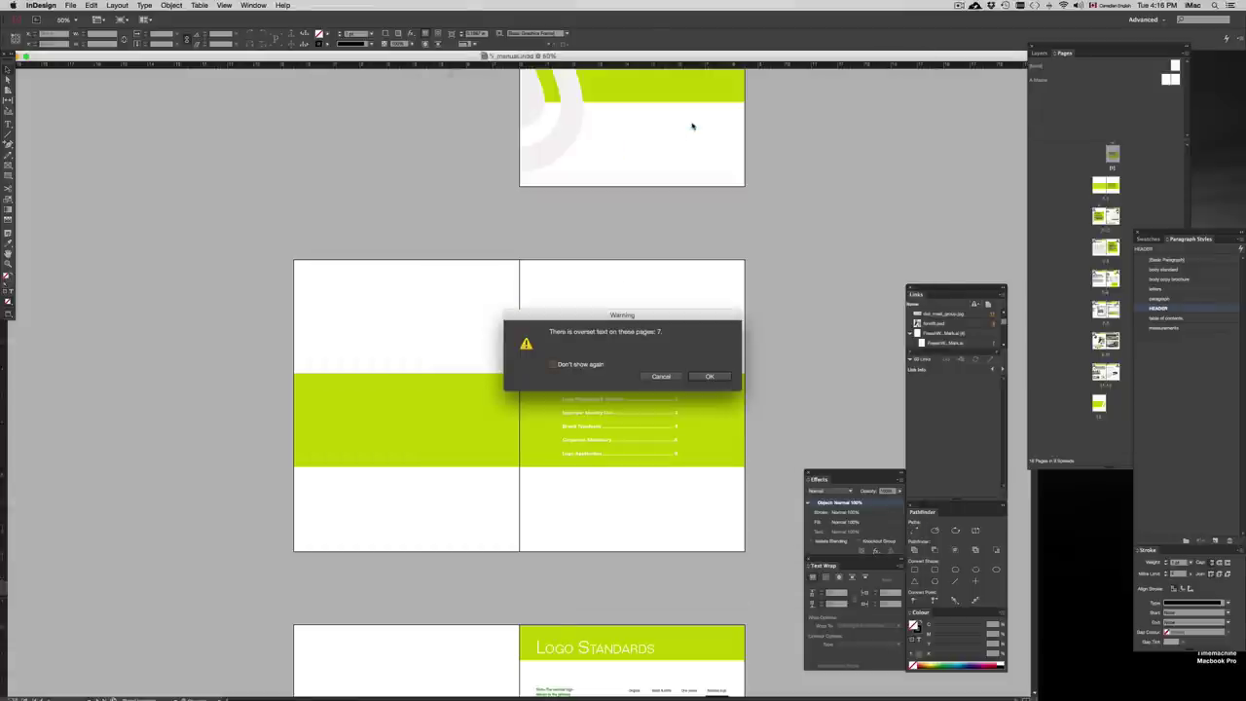
left_click(709, 376)
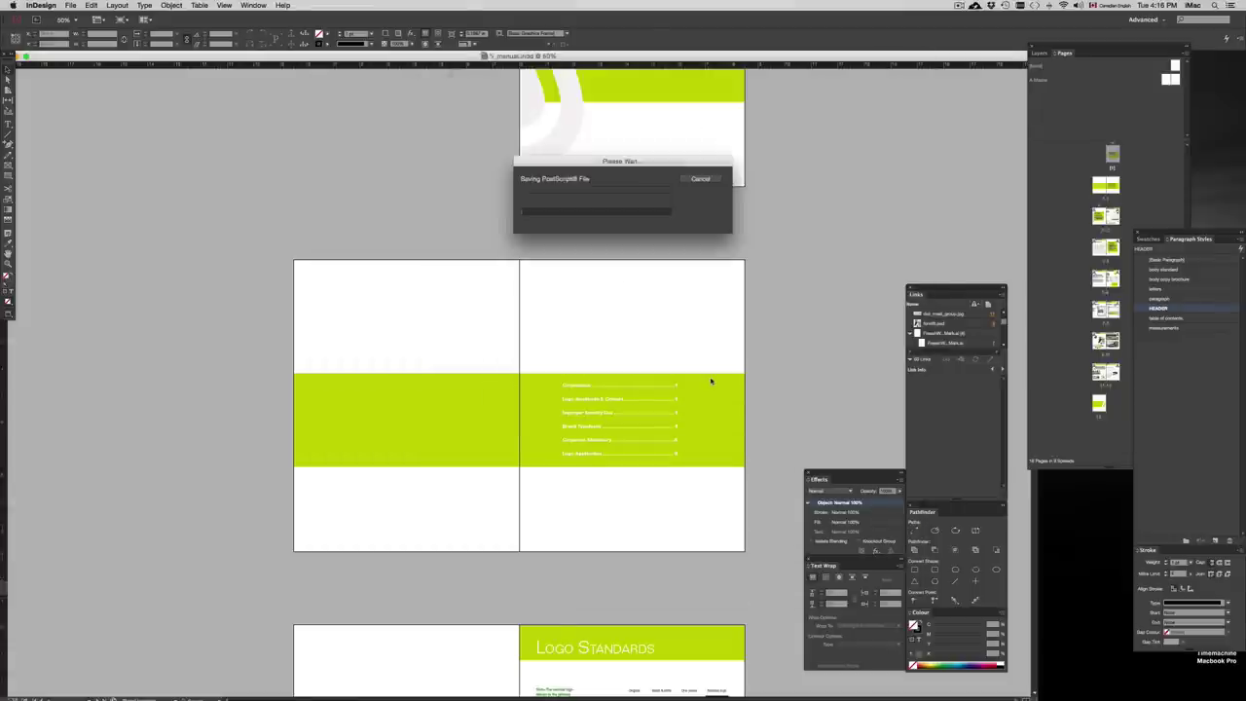
left_click_drag(648, 171, 782, 279)
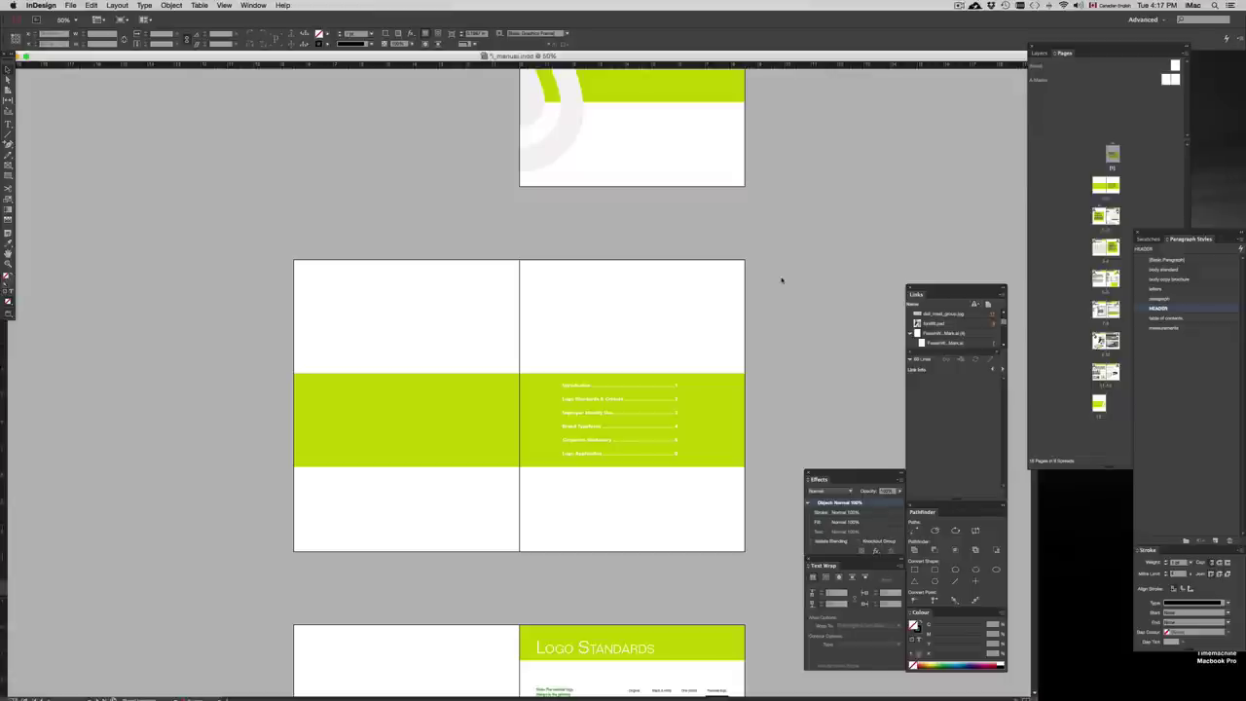
Wait for TEST.ps to finish saving, then reveal the Dock
mouse_move(976, 687)
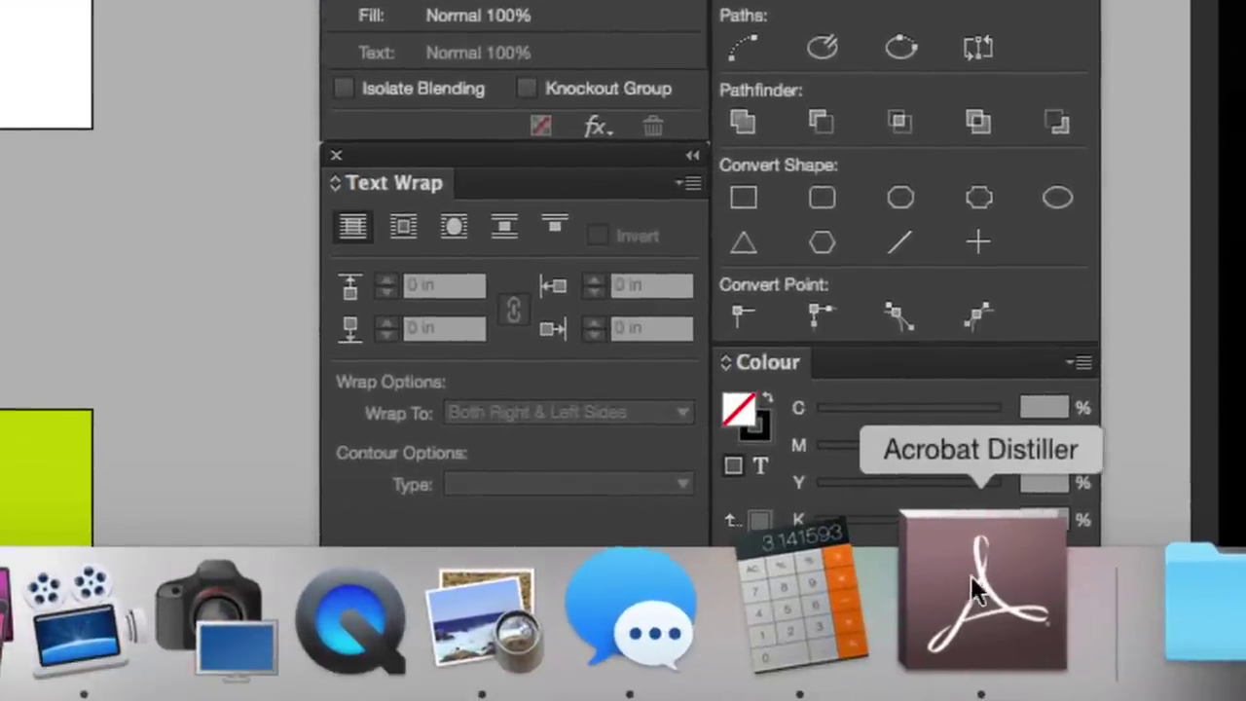
Bring Distiller forward and try presets, settling on High Quality Print as the default
left_click(976, 590)
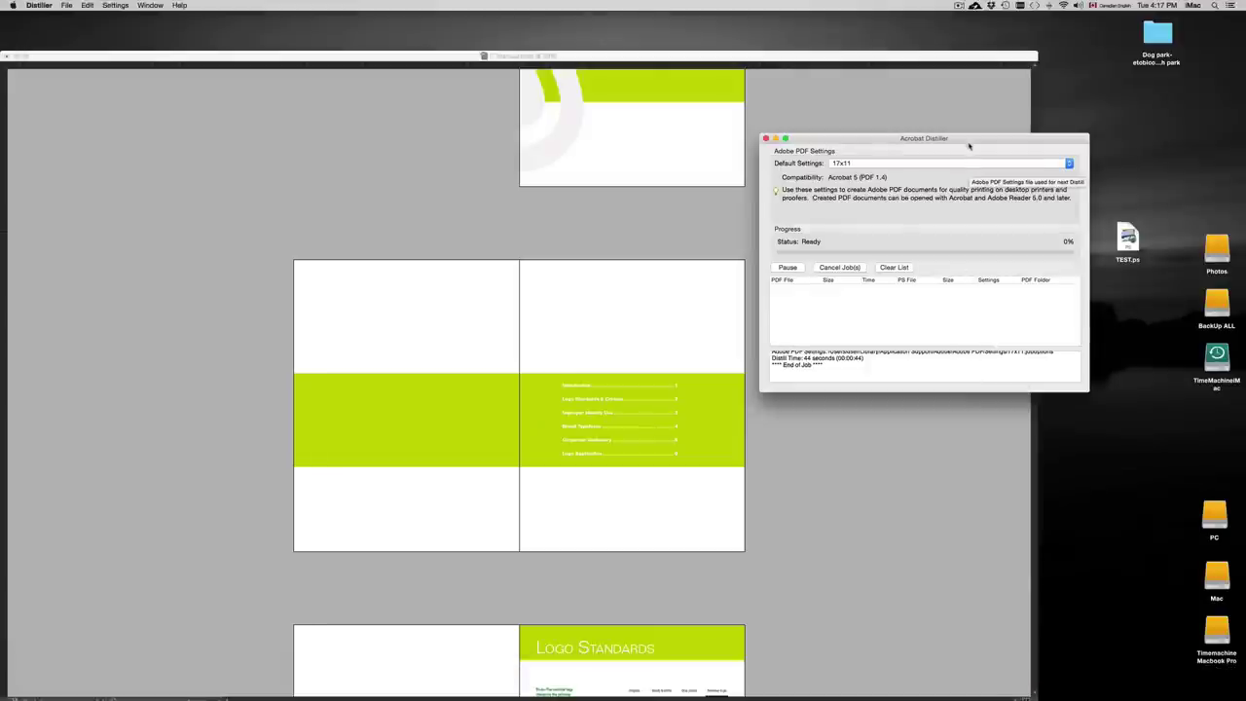
left_click_drag(968, 146, 891, 171)
left_click(897, 190)
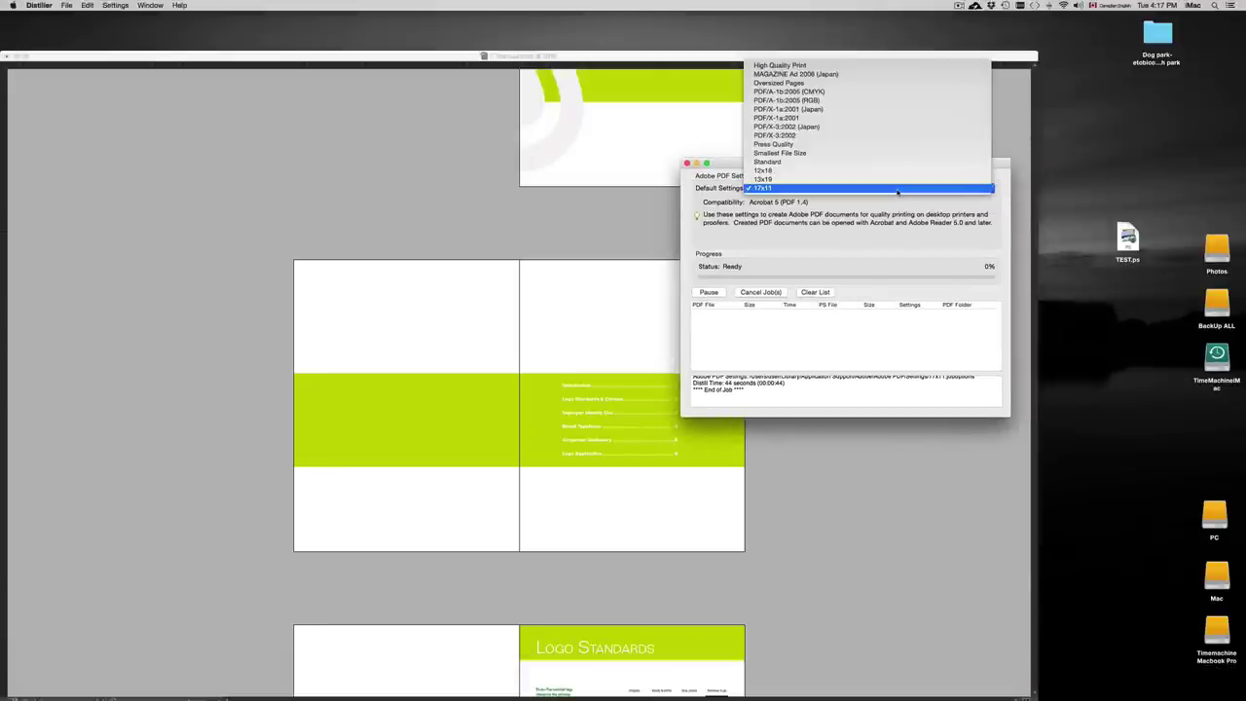
left_click(798, 65)
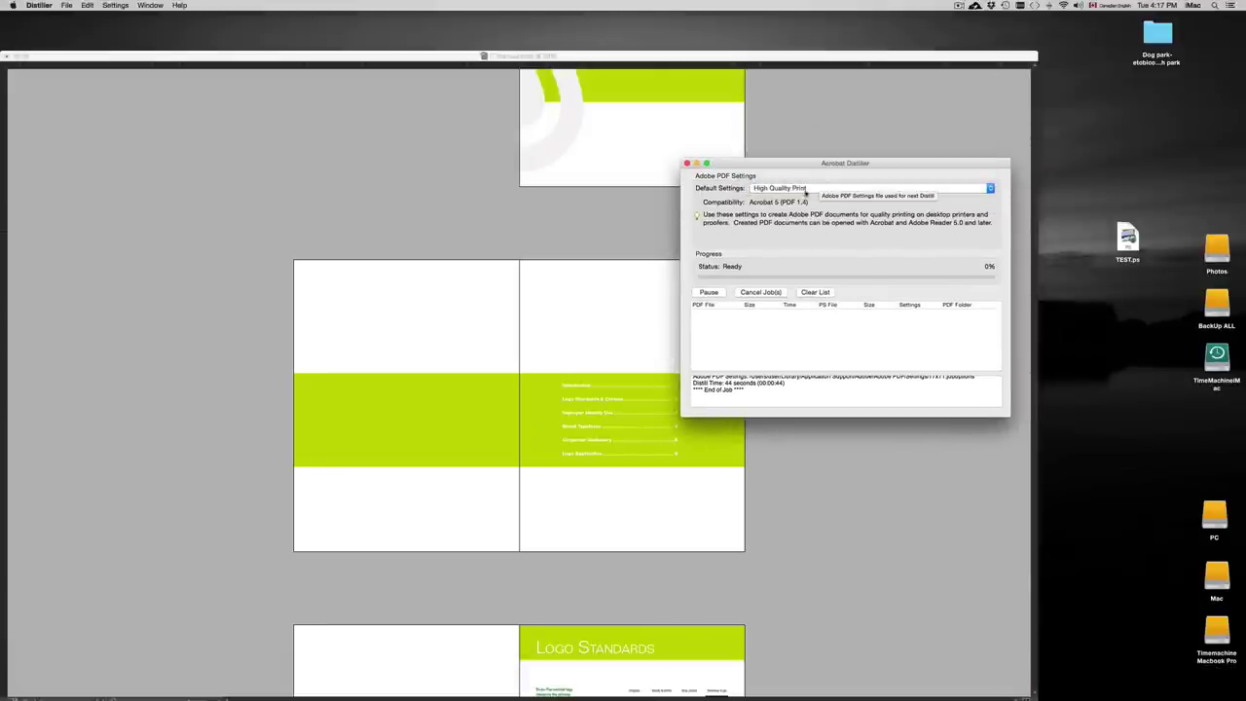
left_click(808, 190)
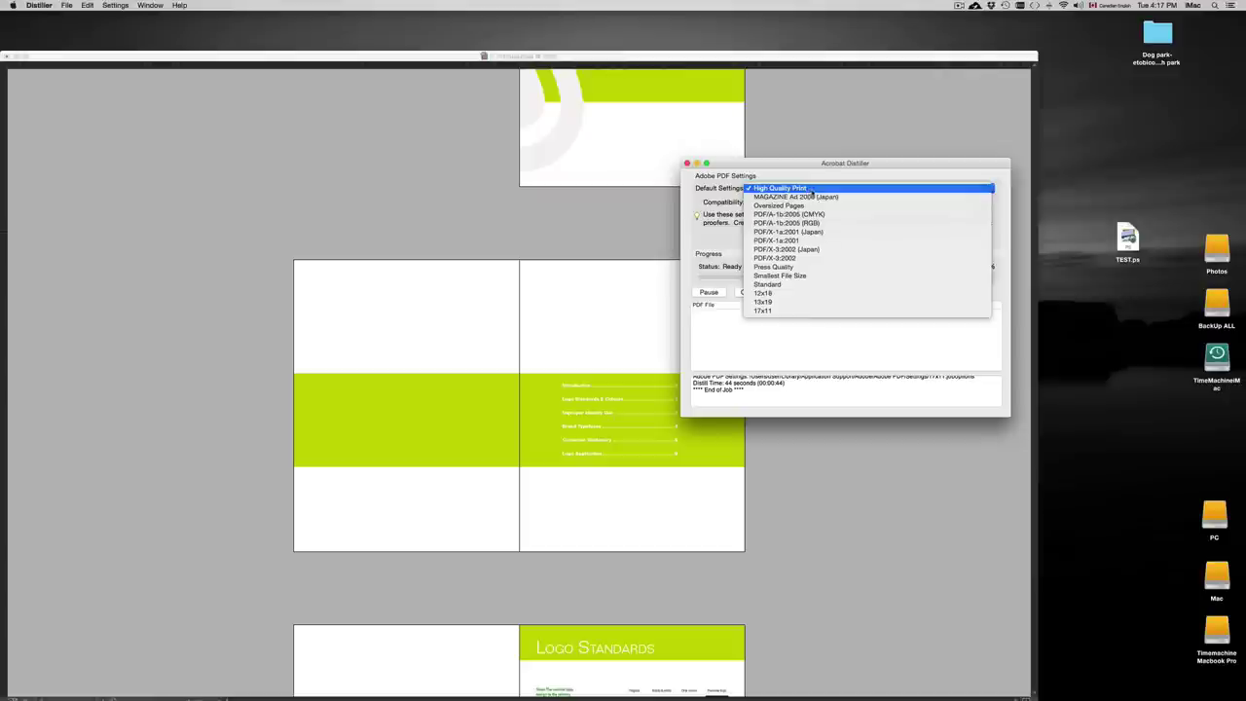
left_click(813, 191)
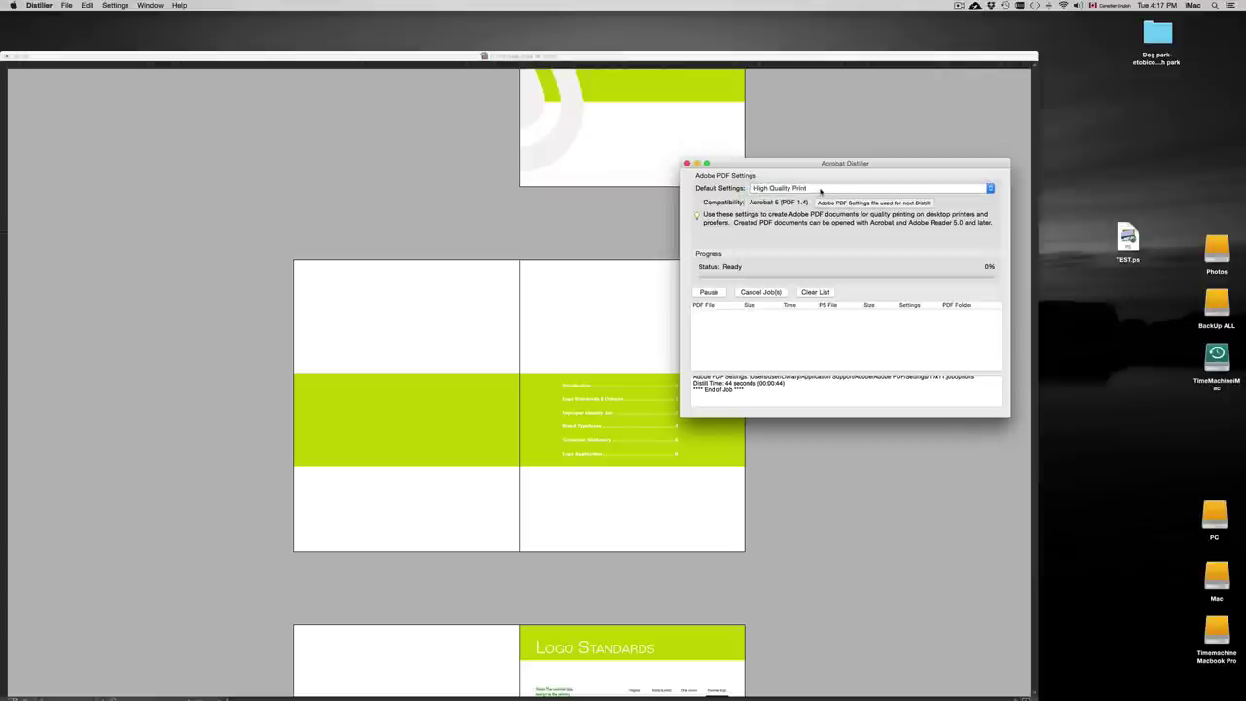
left_click(819, 191)
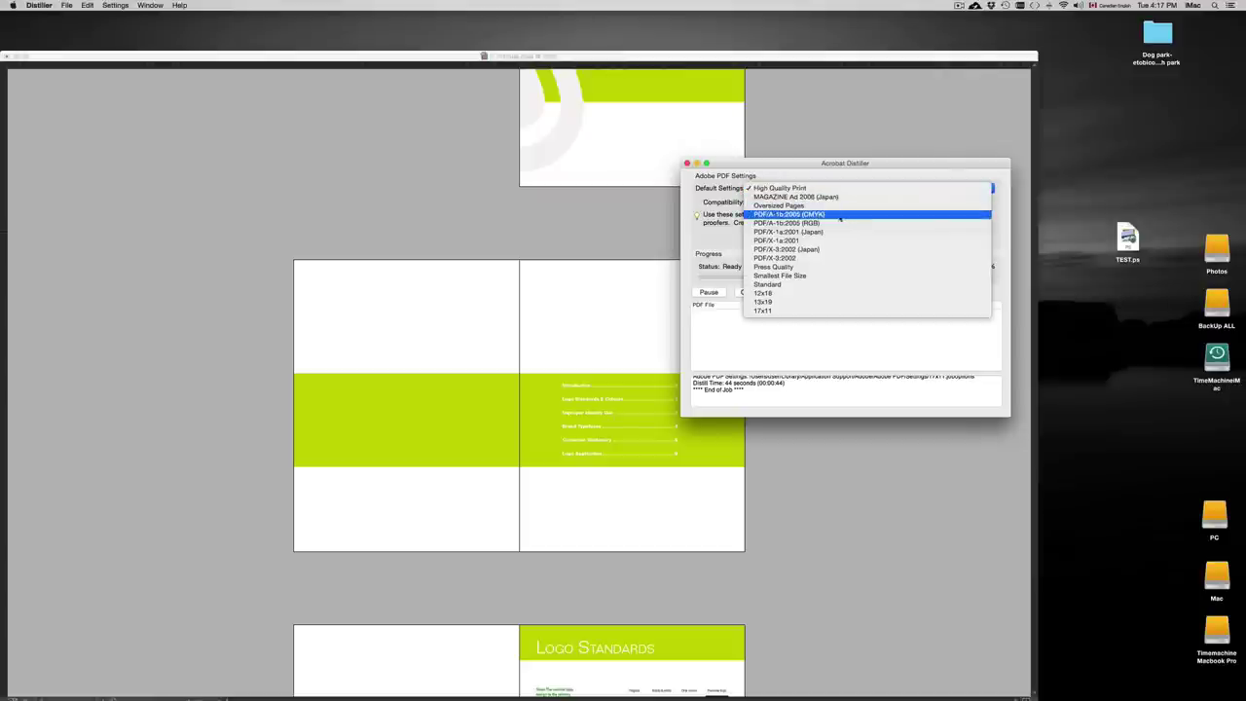
left_click(819, 215)
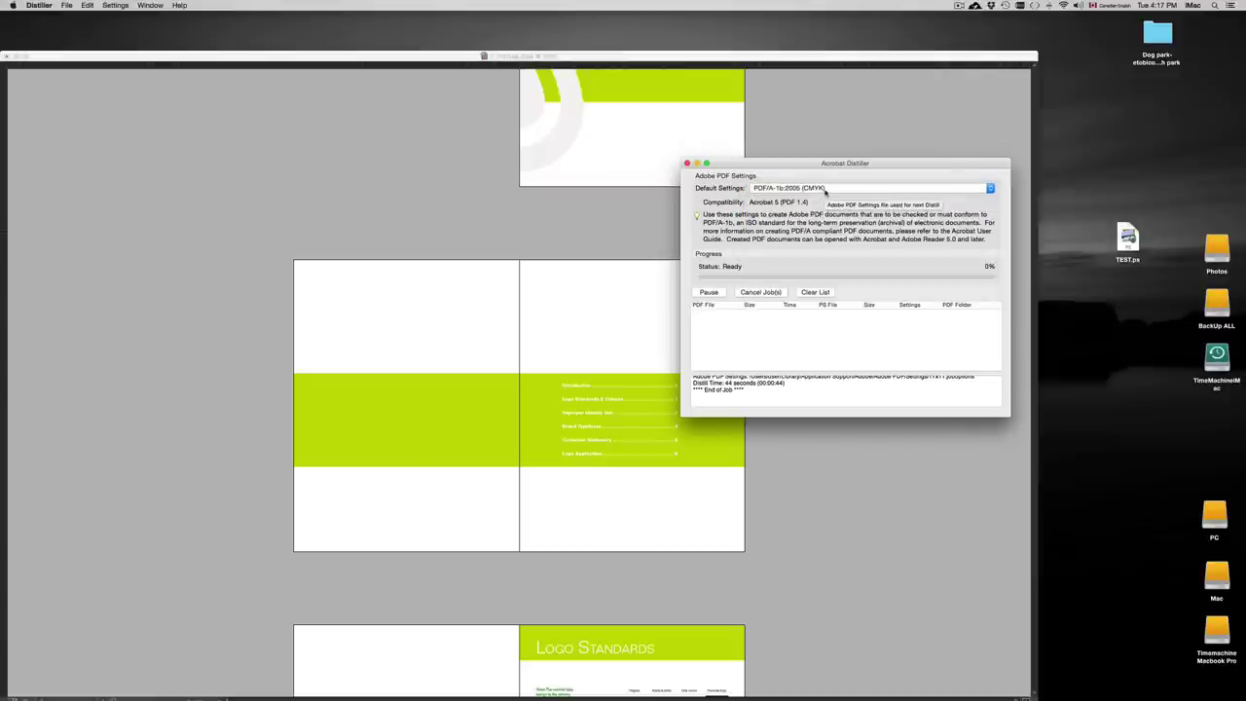
left_click(823, 190)
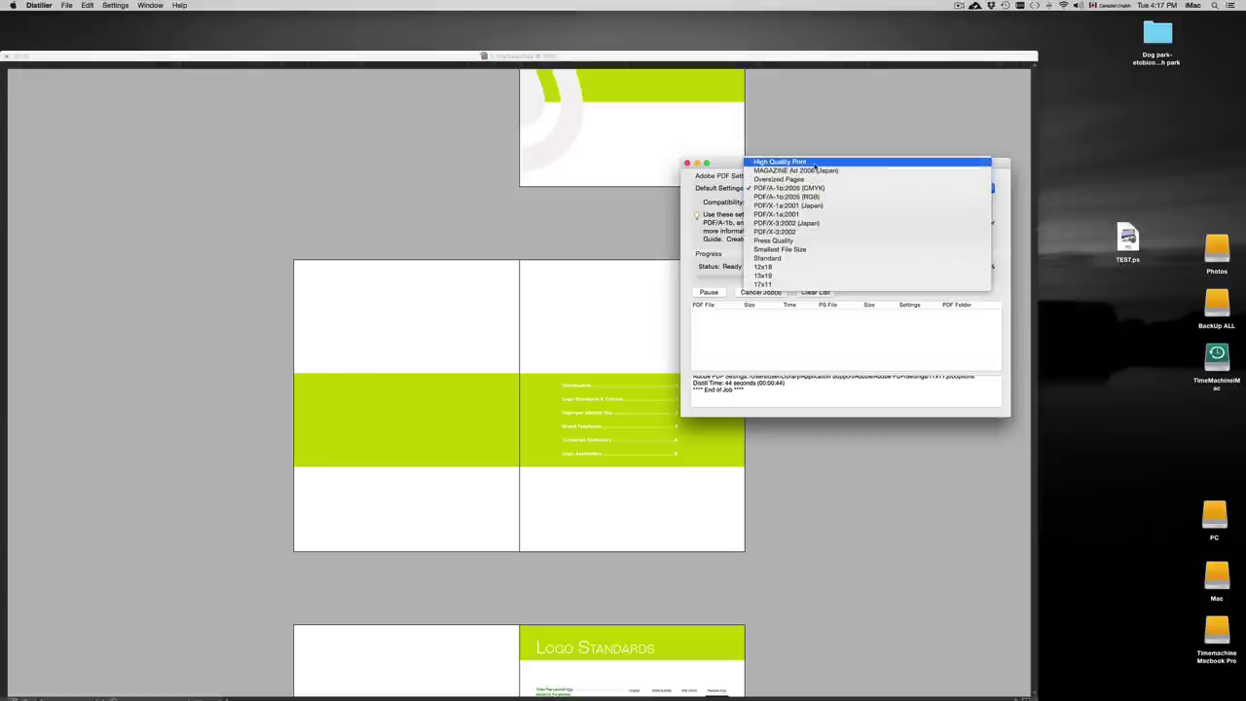
left_click(813, 164)
Rearrange the Distiller window and the TEST.ps icon on the desktop
left_click_drag(855, 165, 809, 179)
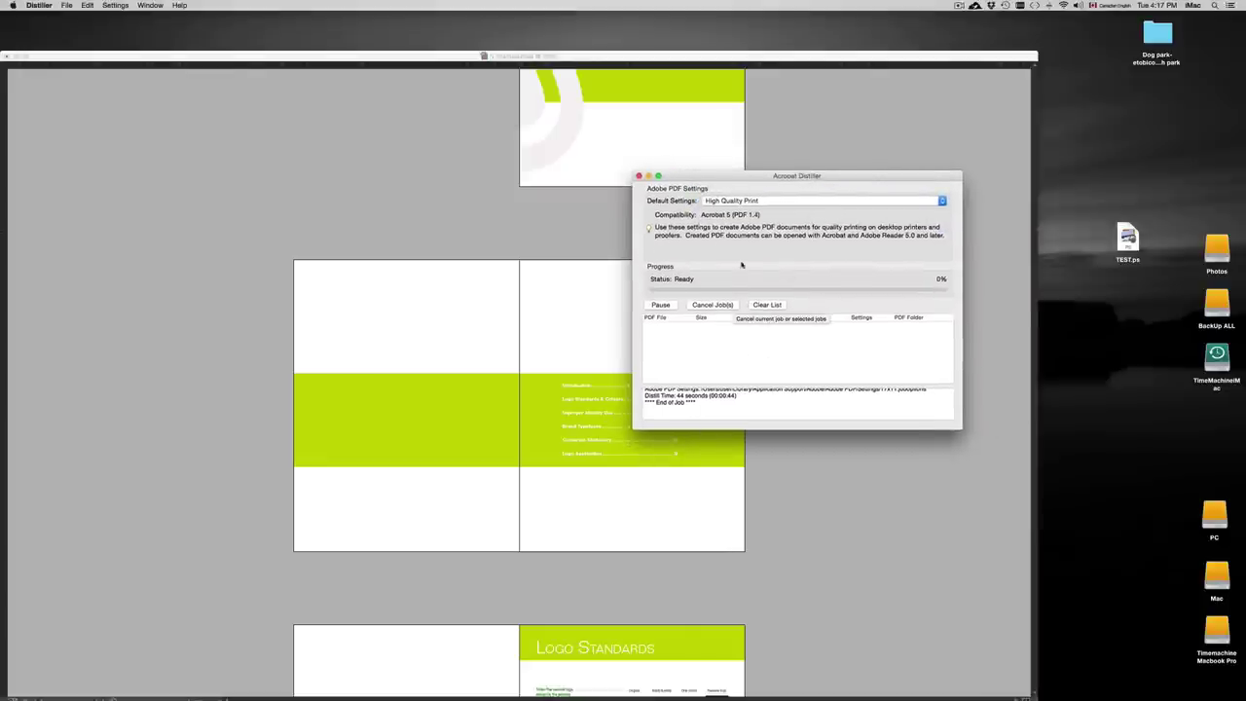
left_click_drag(782, 179, 814, 177)
left_click_drag(1127, 242, 1119, 156)
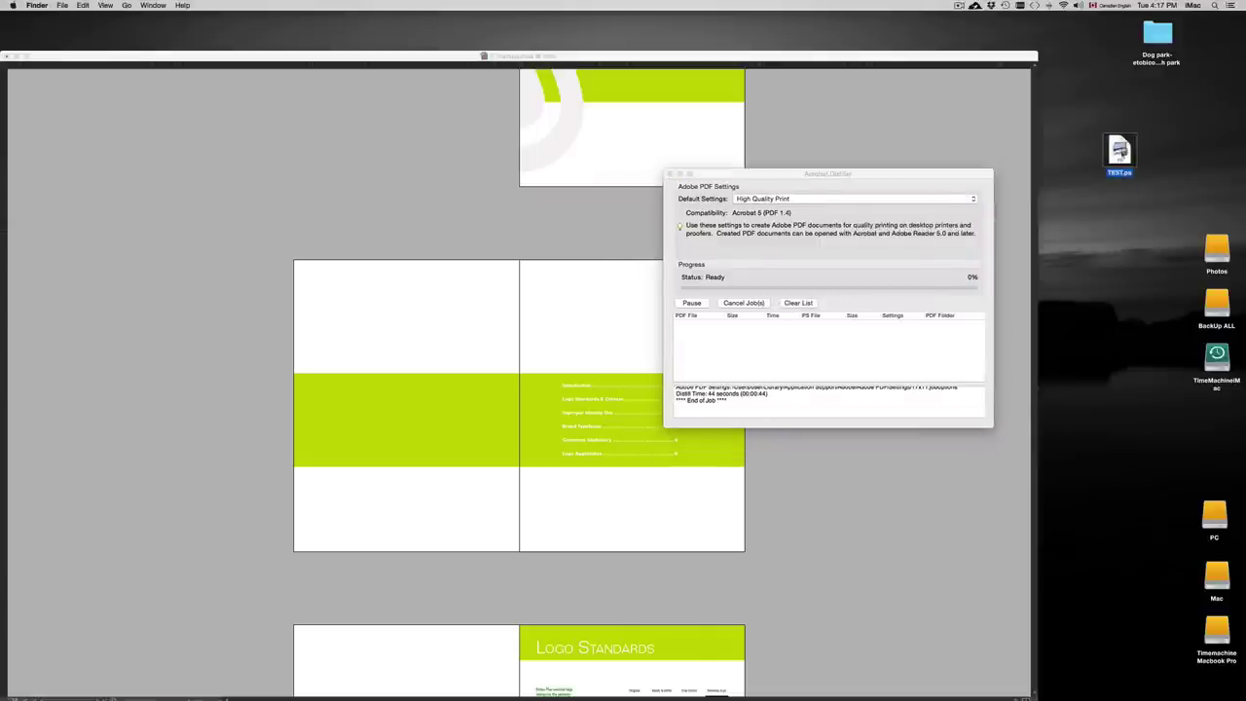
left_click_drag(1119, 156, 1129, 181)
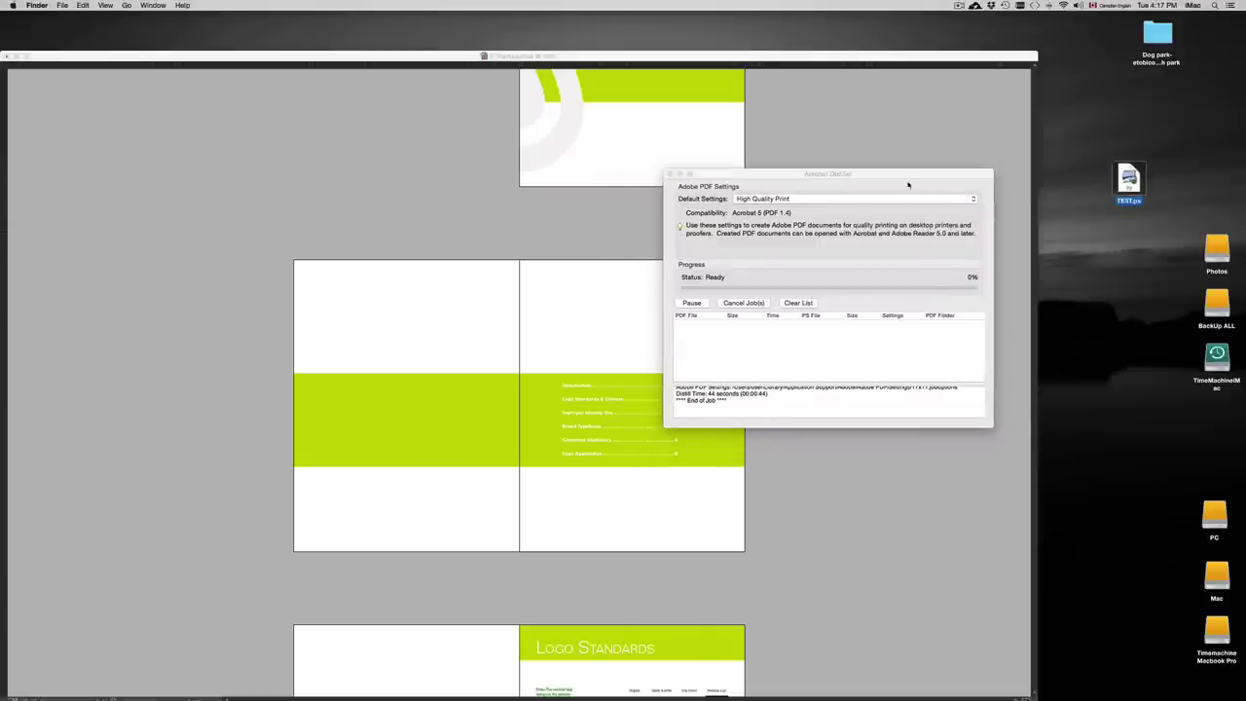
left_click_drag(908, 185, 923, 146)
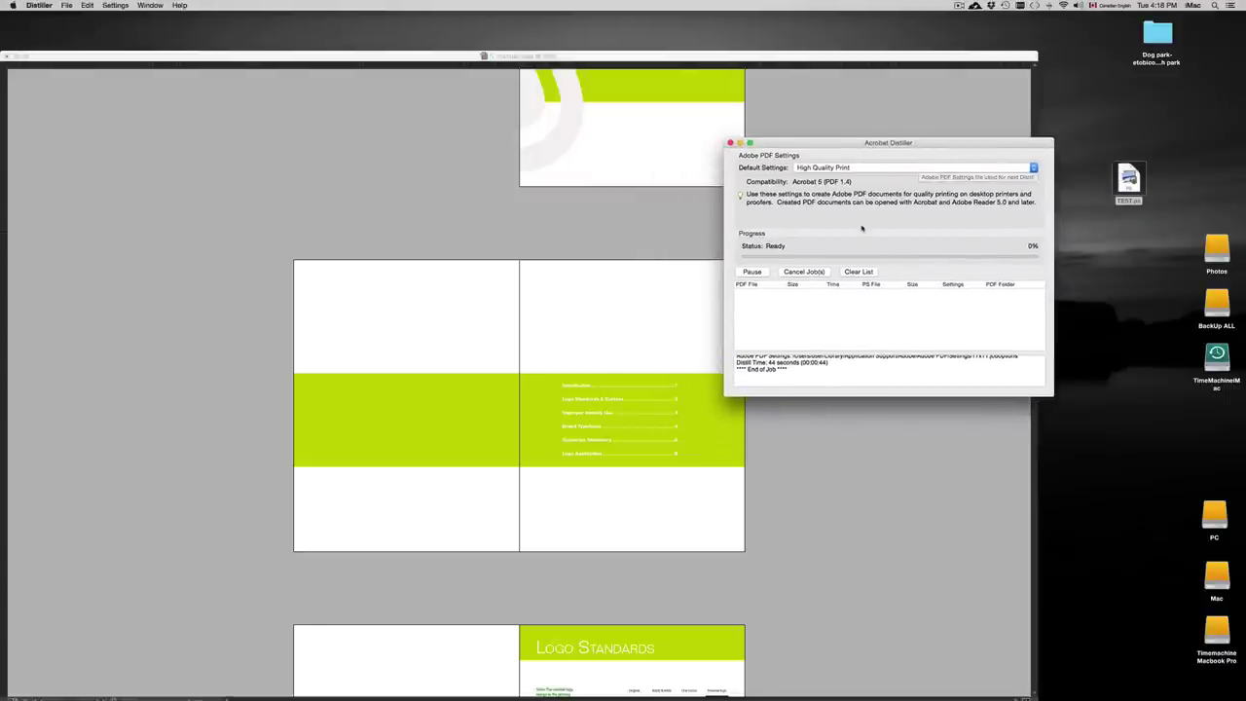
left_click_drag(850, 143, 799, 140)
Try the 17x11 preset, then switch the default back to High Quality Print
left_click(827, 164)
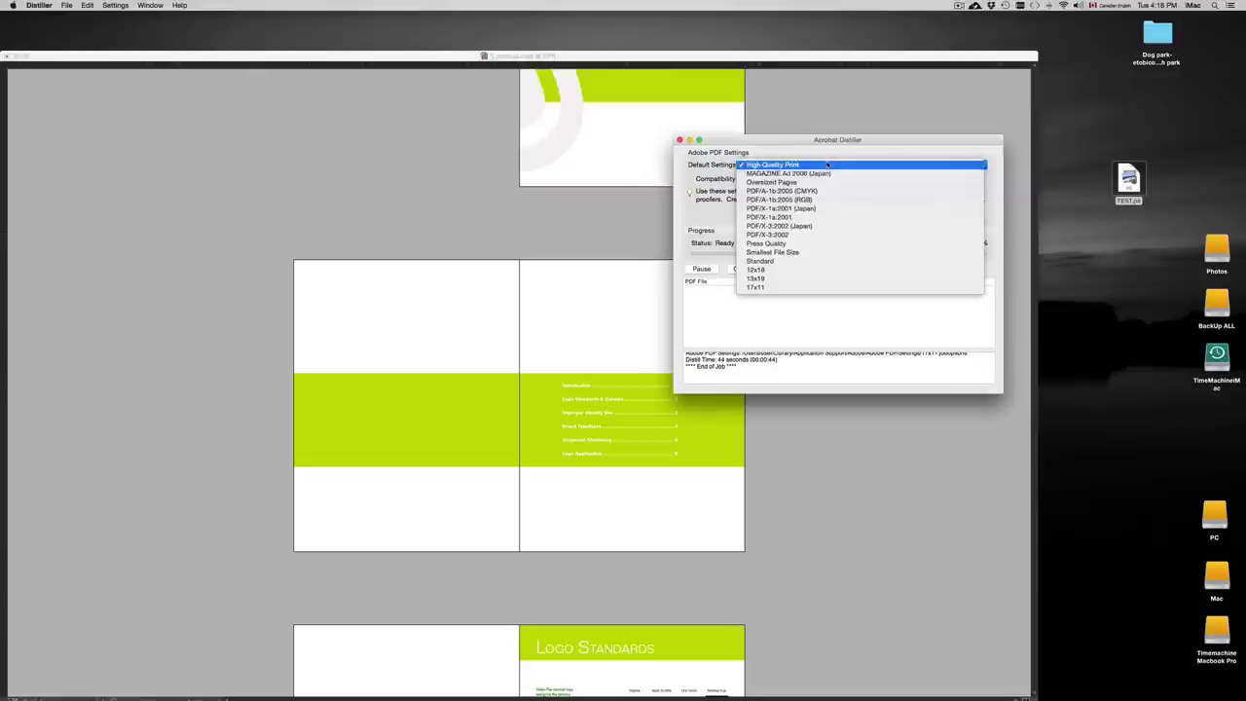
left_click(775, 289)
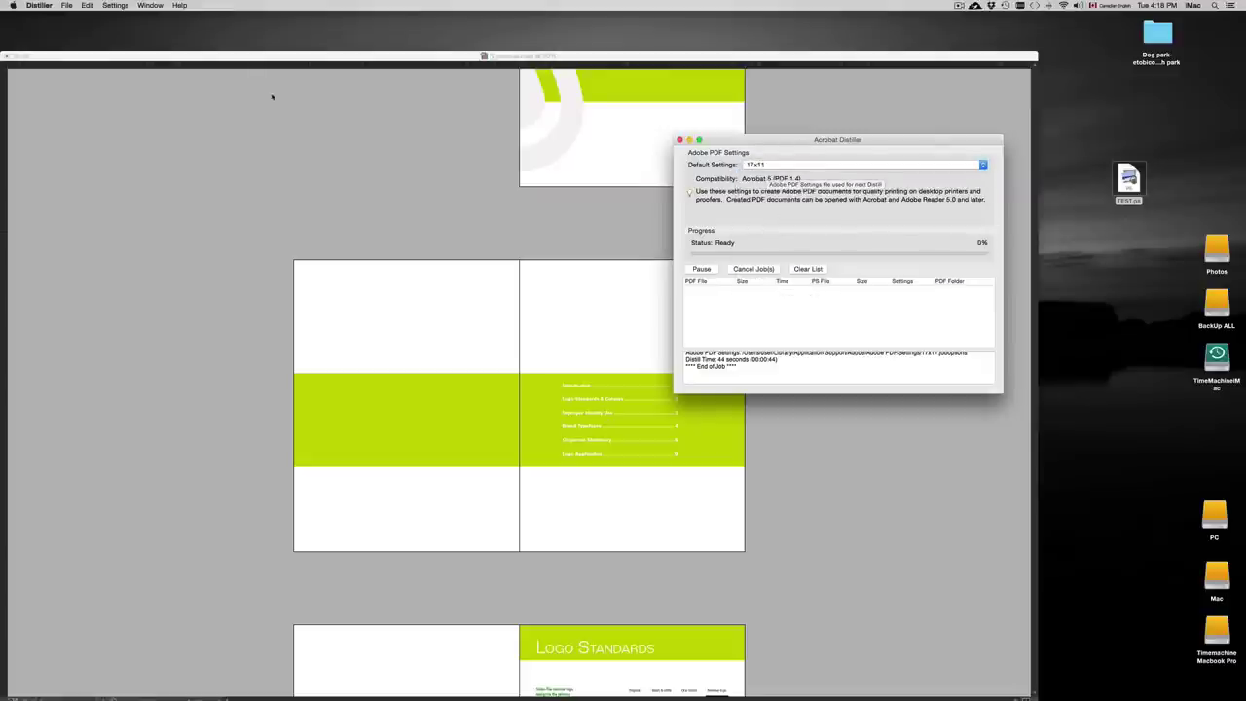
left_click(807, 165)
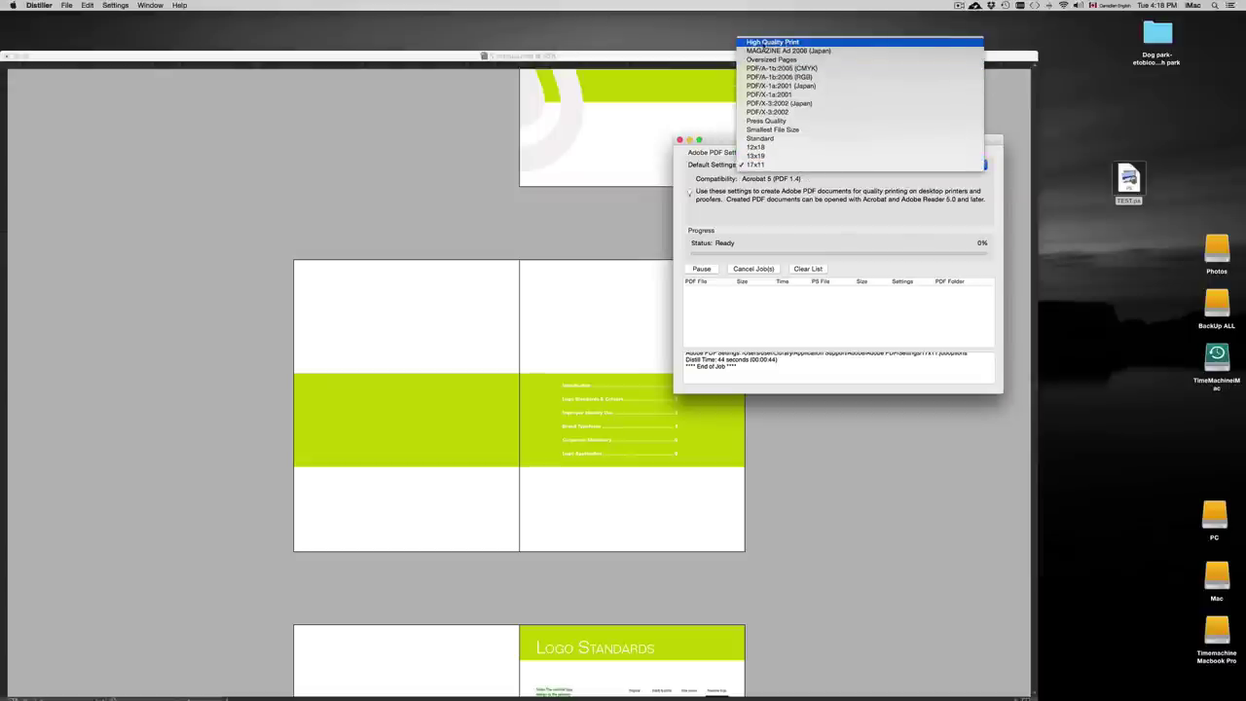
left_click(764, 43)
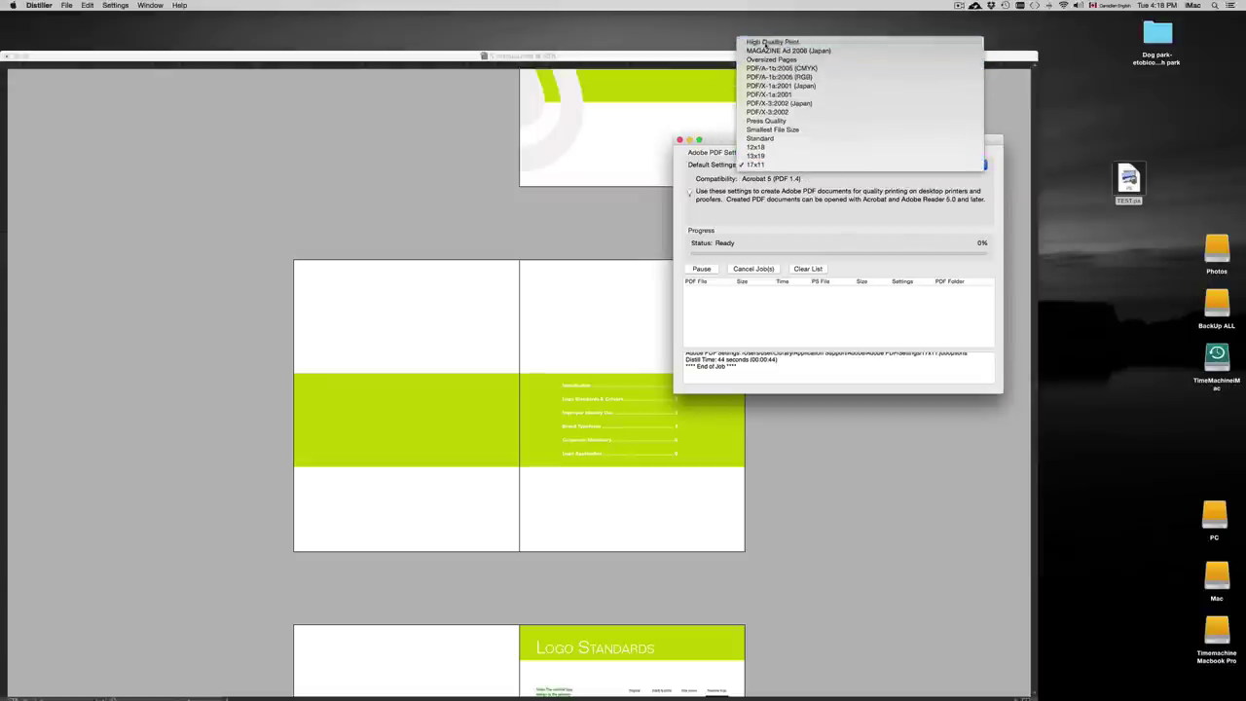
left_click(114, 7)
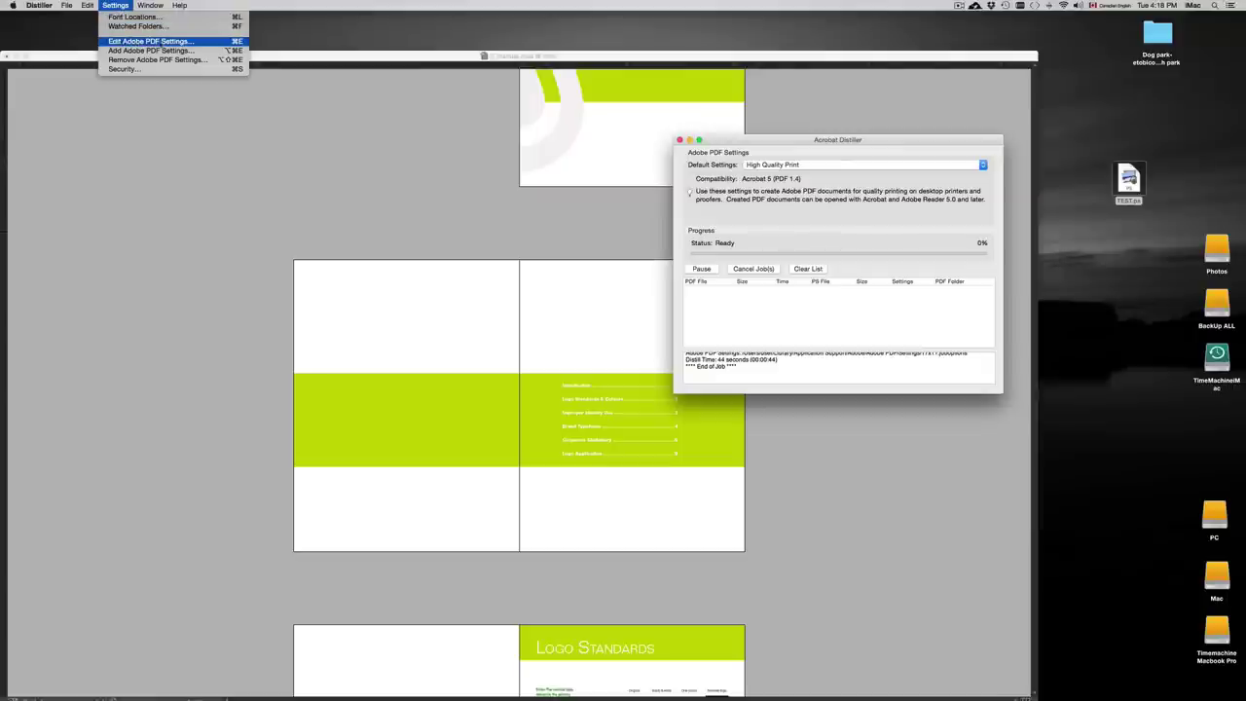
Edit the High Quality Print preset and select its default page Width and Height fields
left_click(163, 43)
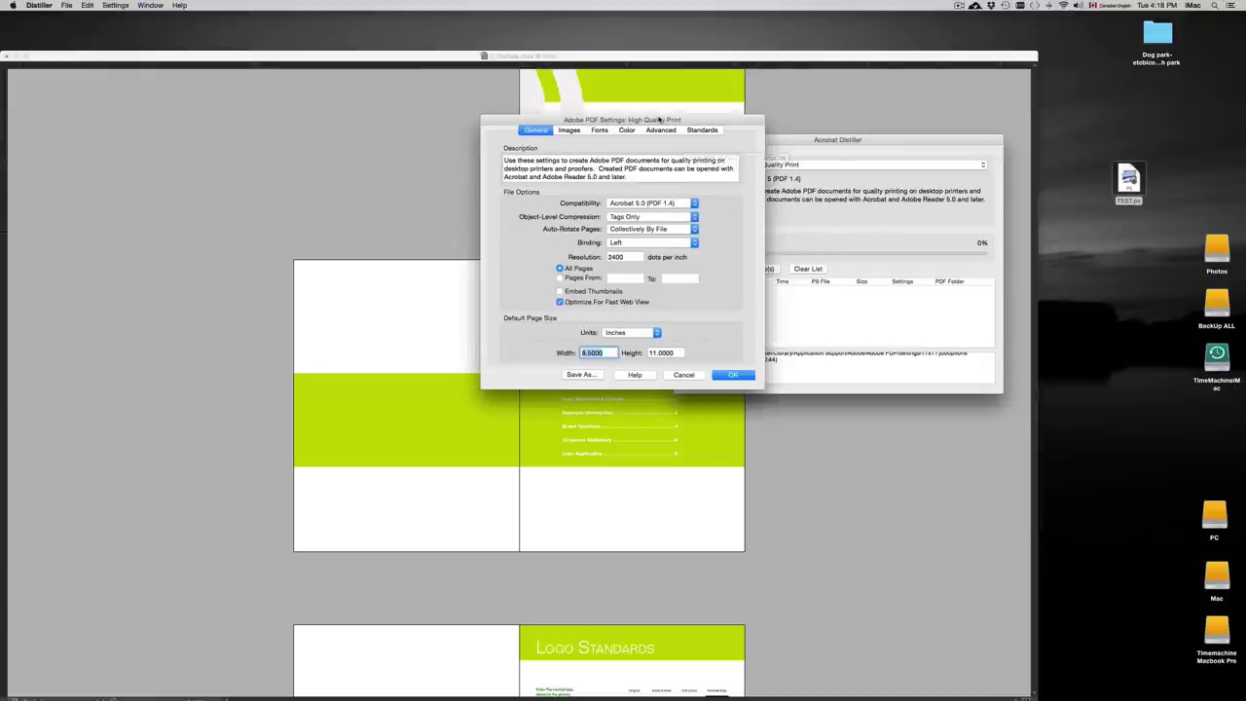
left_click_drag(662, 119, 941, 171)
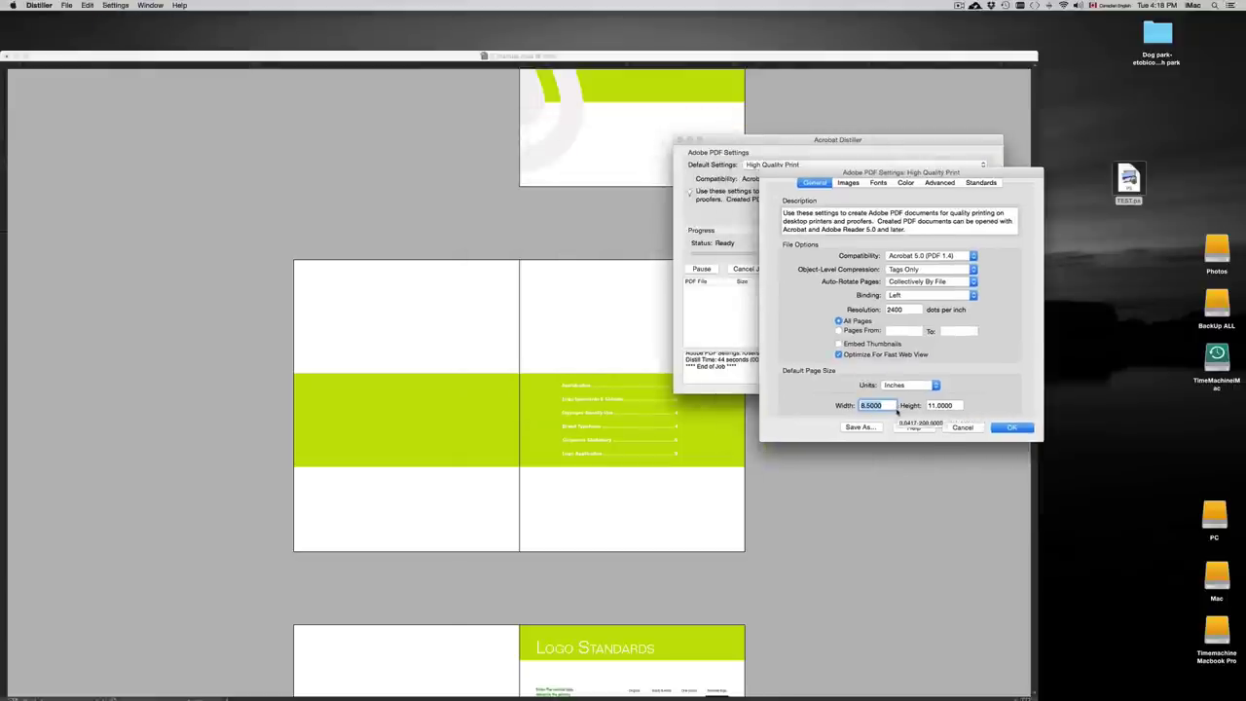
double_click(871, 405)
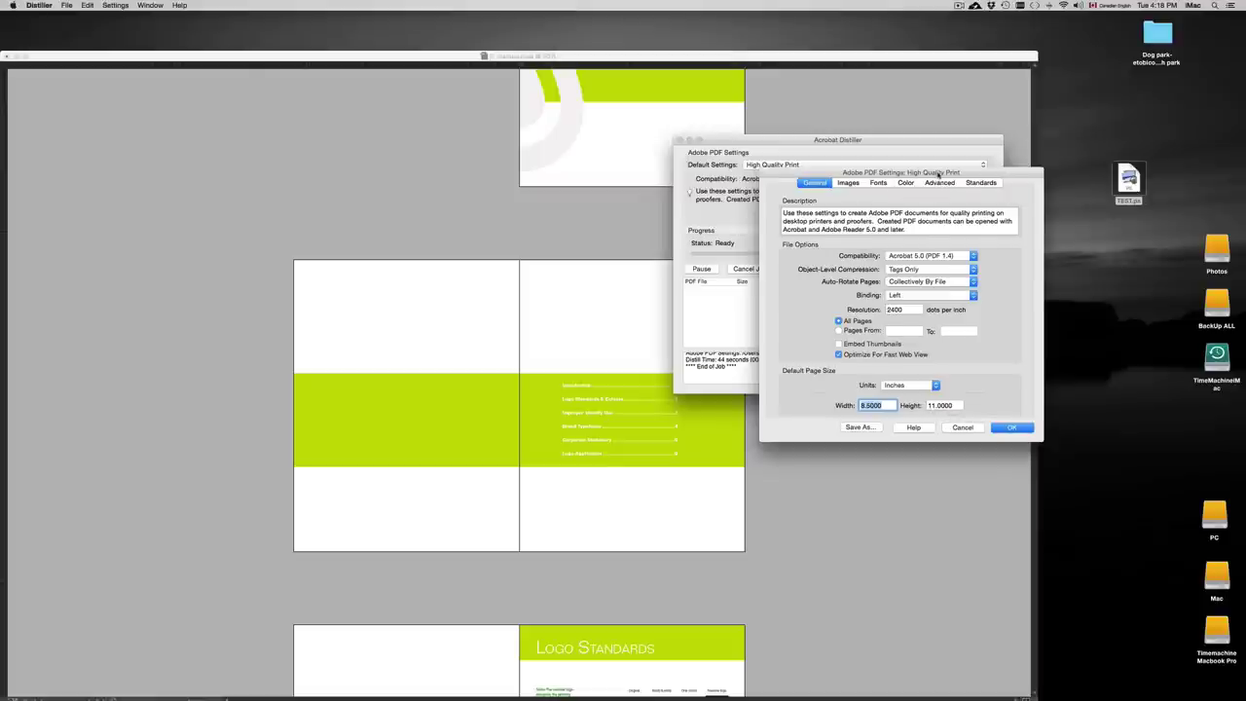
left_click_drag(934, 177, 897, 186)
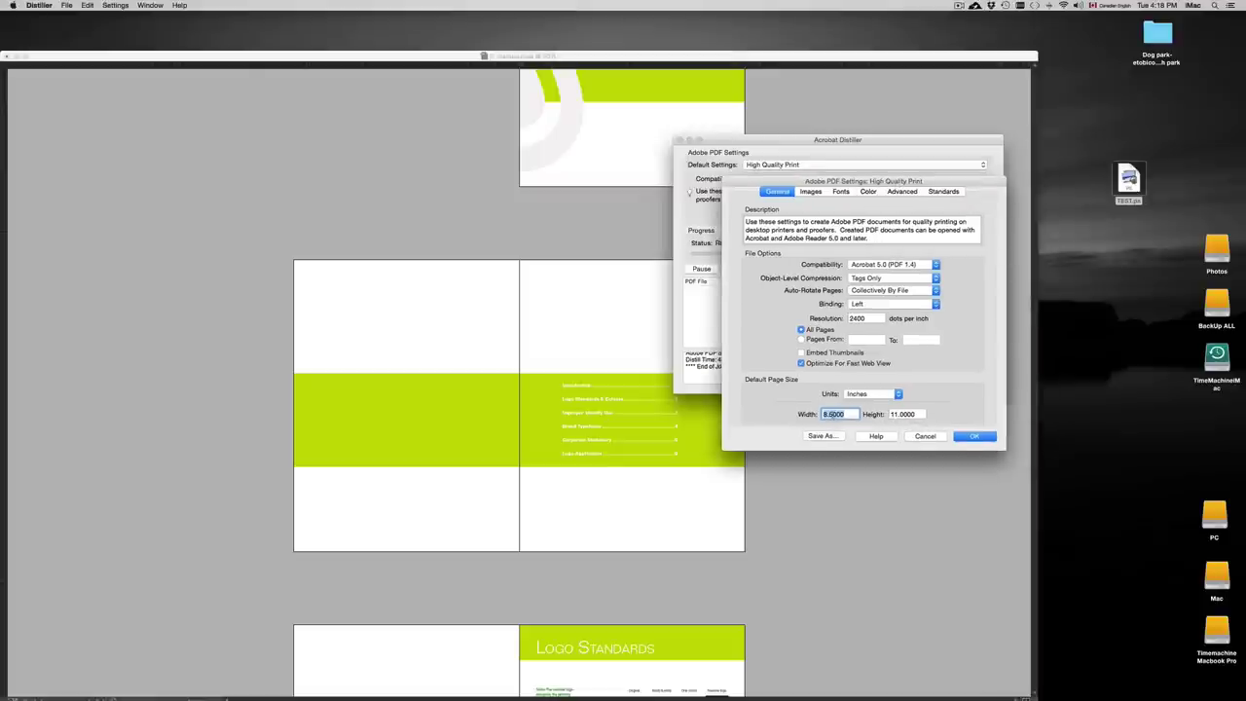
double_click(895, 414)
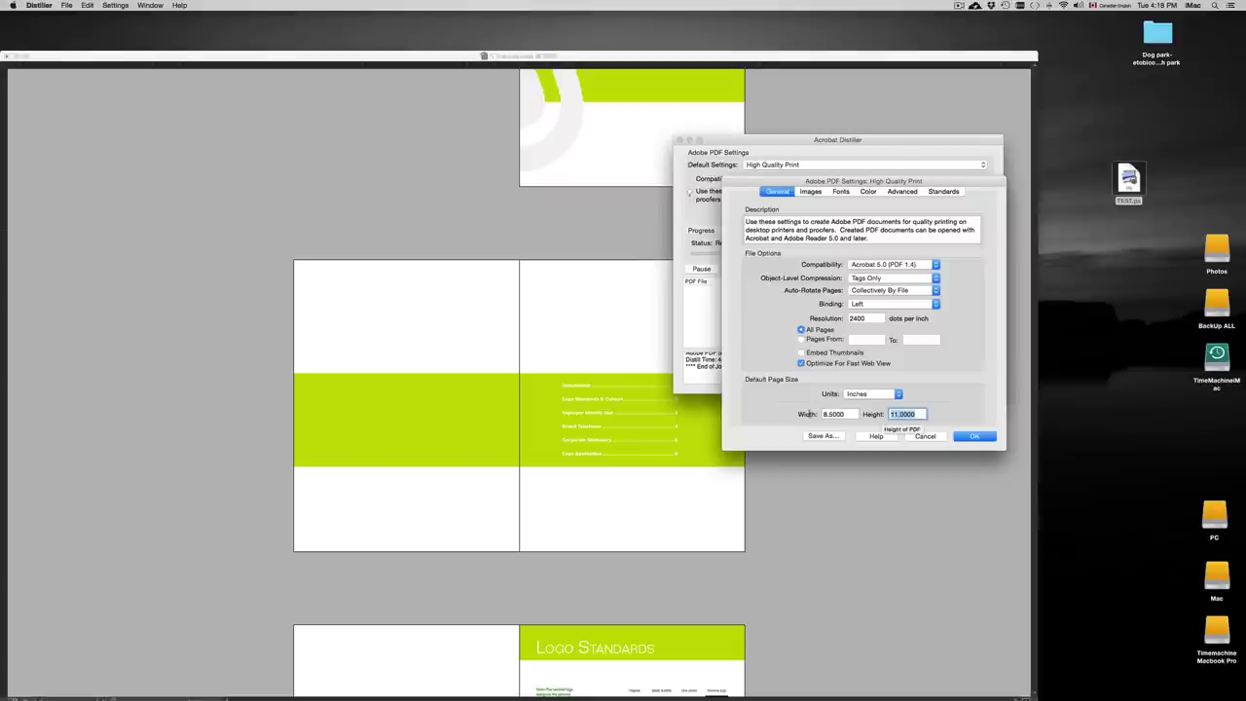
double_click(835, 413)
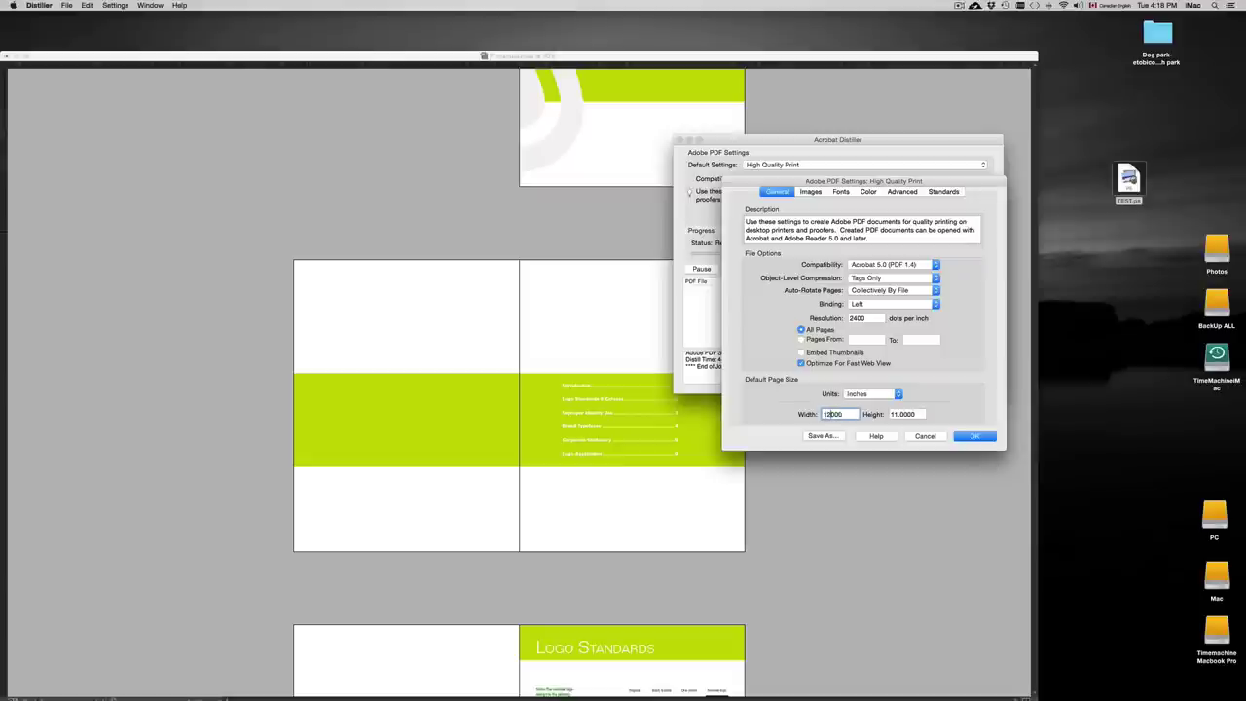
Set the default page size to 18.0000 by 12.0000 inches and start Save As
key("BackSpace")
type("8")
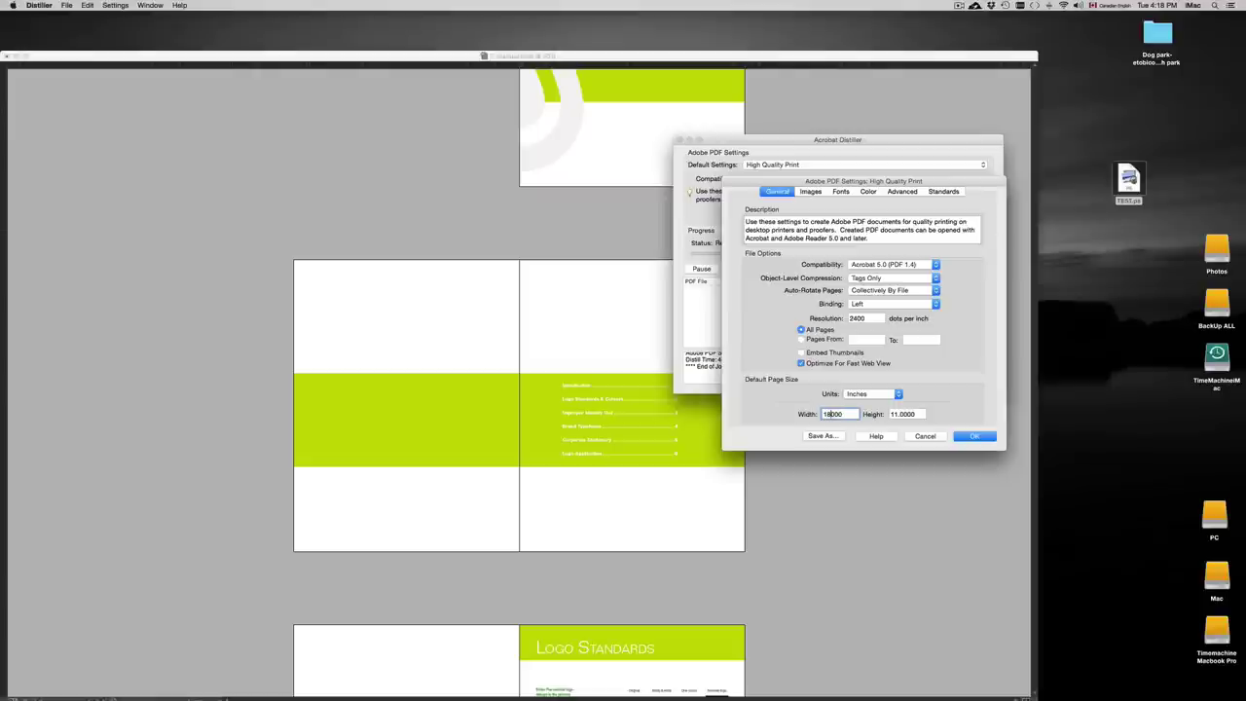
type(".")
type("0")
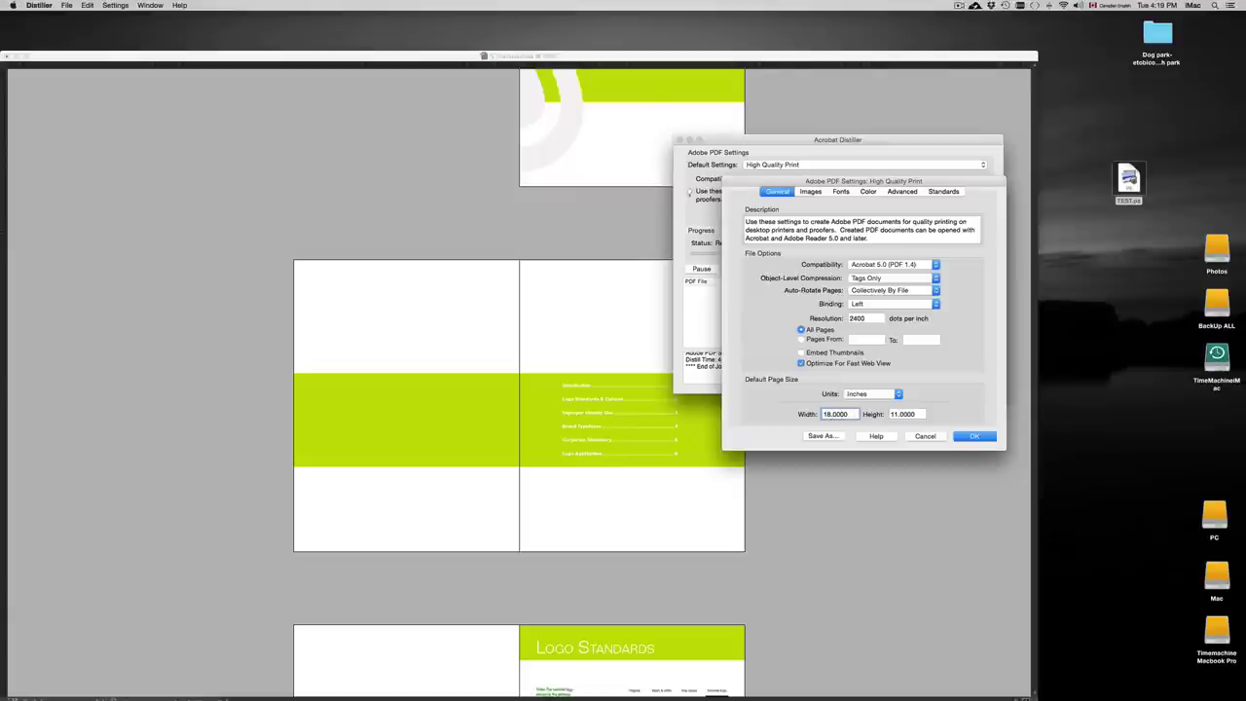
double_click(902, 414)
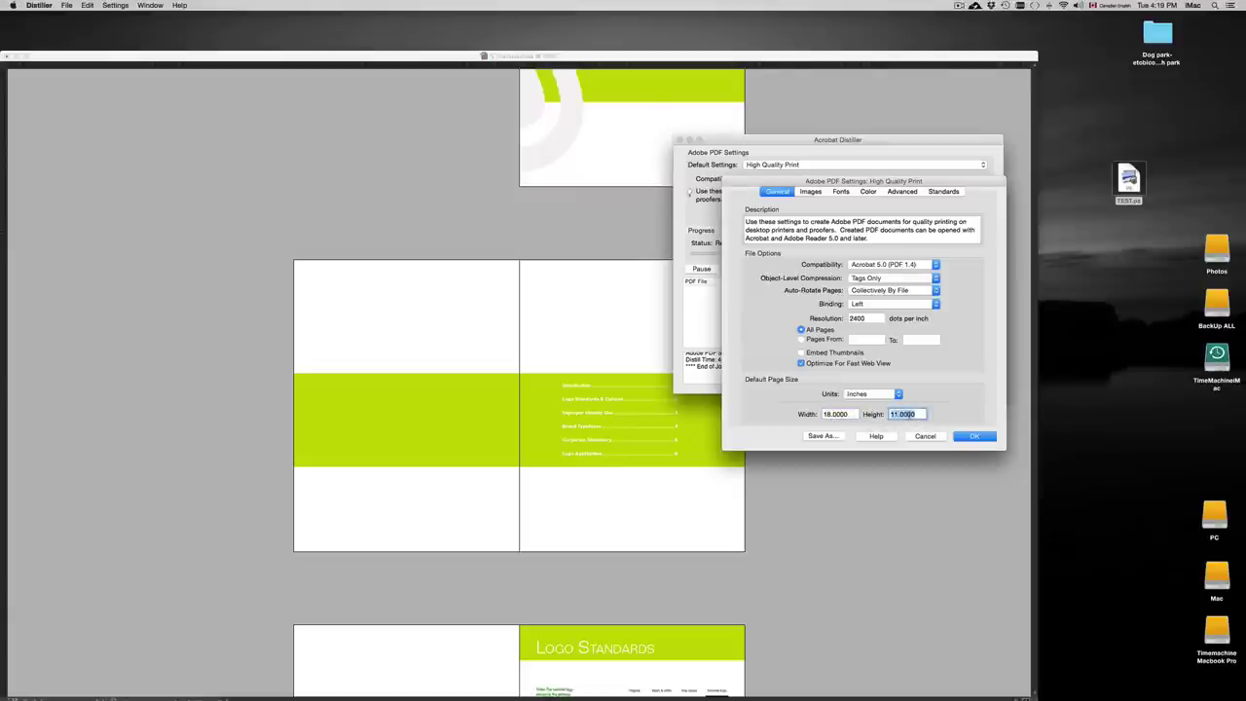
type("12.0000")
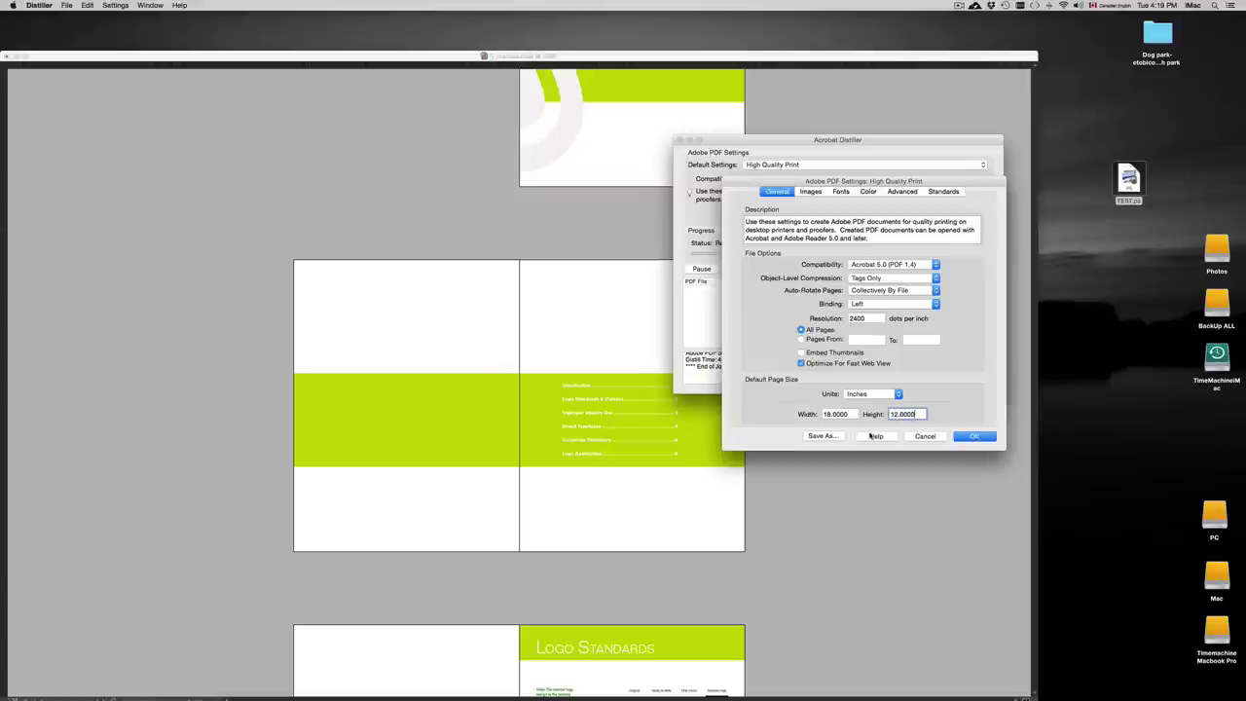
left_click(818, 435)
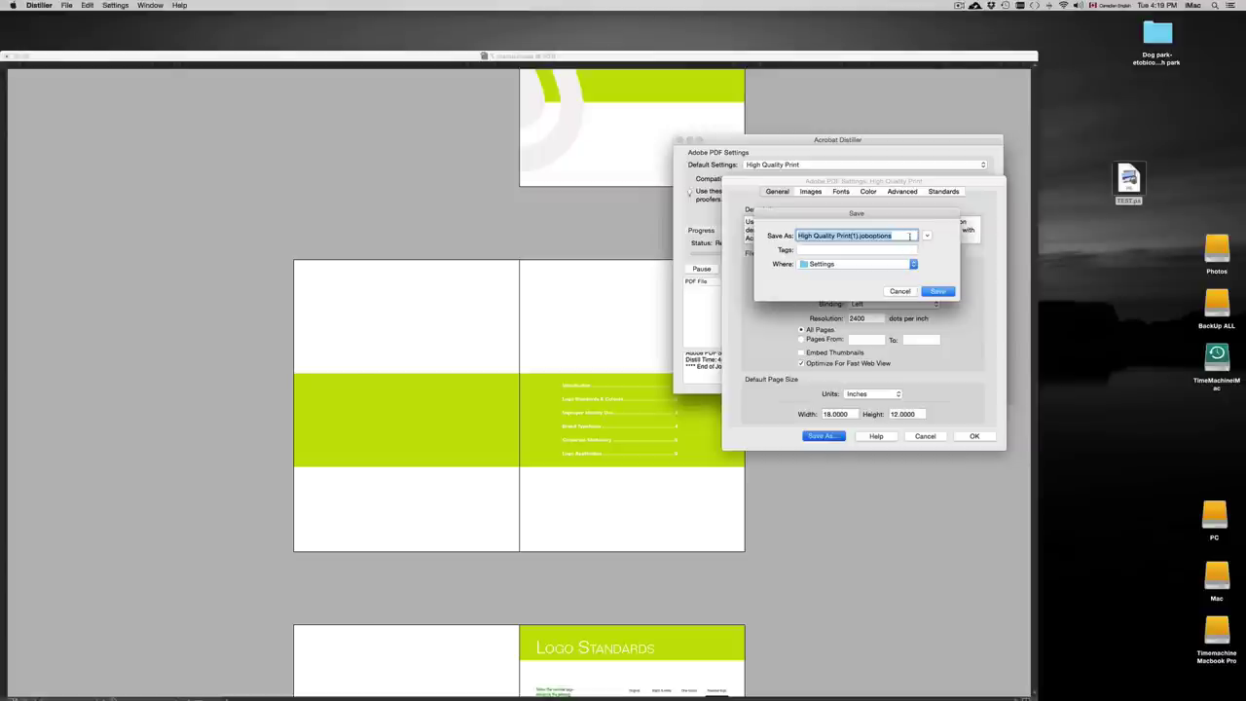
Replace the suggested preset name with 18x12 and save it
left_click(862, 235)
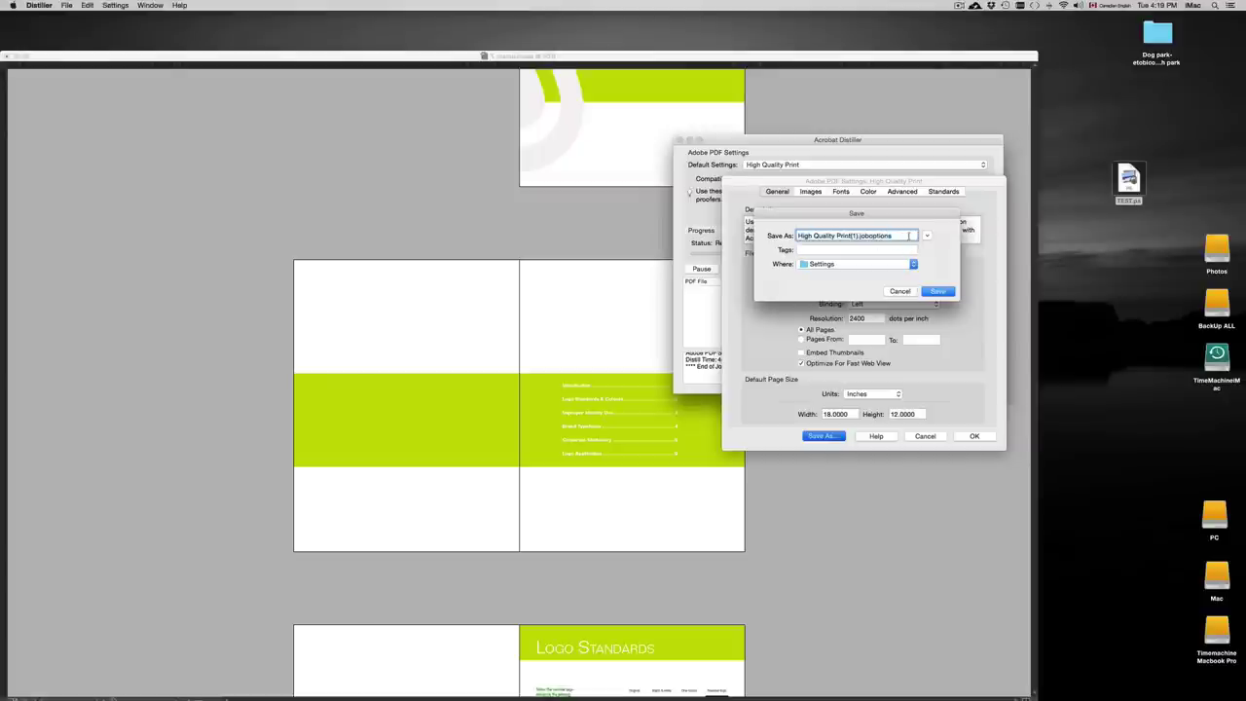
left_click_drag(897, 235, 768, 232)
type("18")
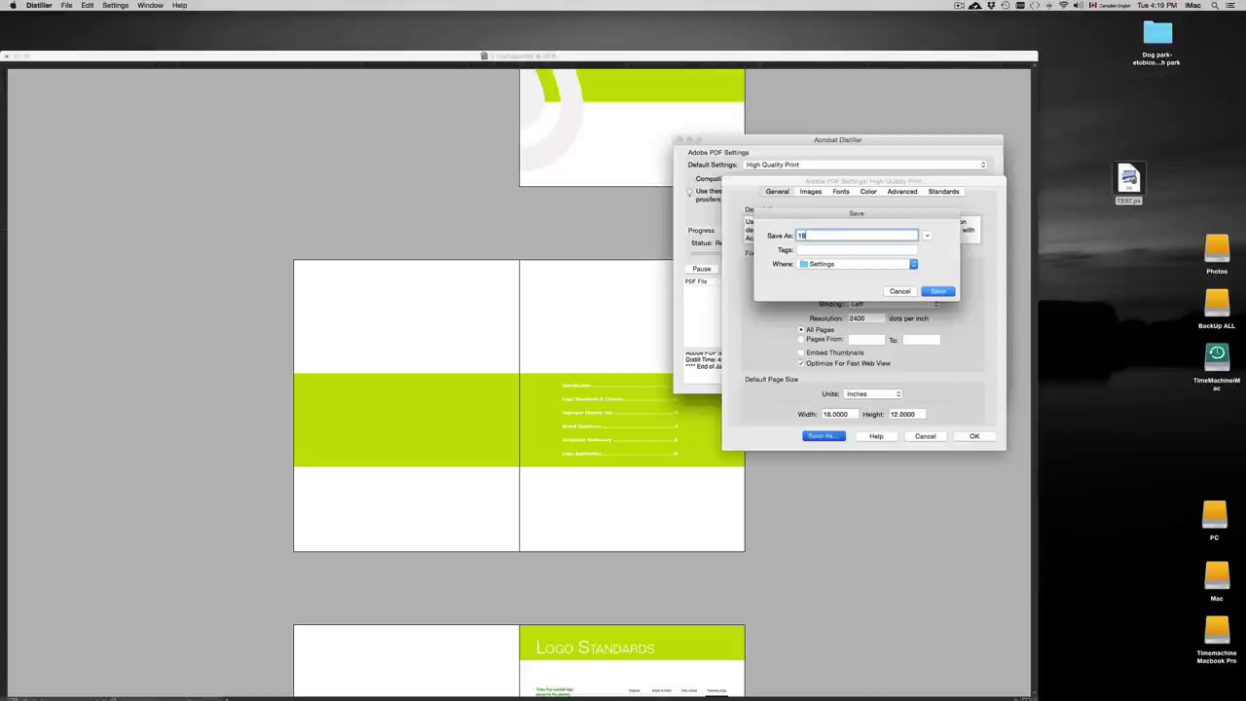
type("x12")
left_click(938, 290)
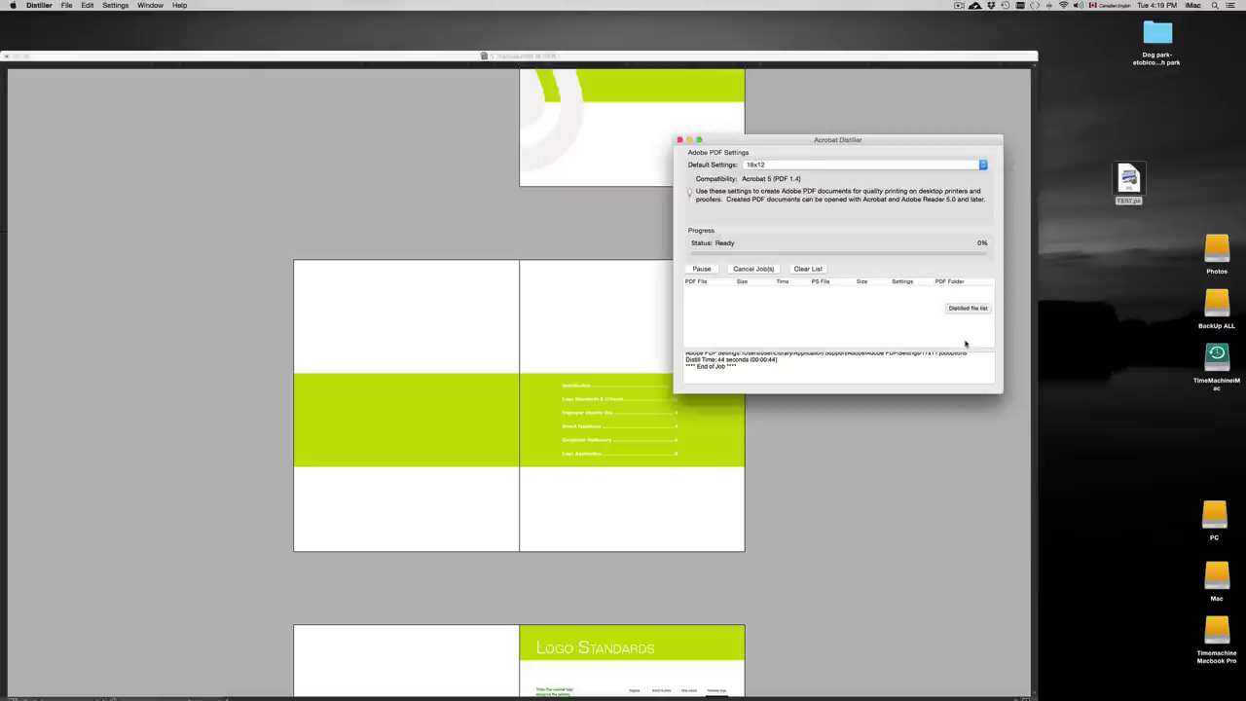
Drop TEST.ps onto Distiller to create TEST.pdf, then place TEST.pdf beside TEST.ps
left_click_drag(867, 140, 813, 147)
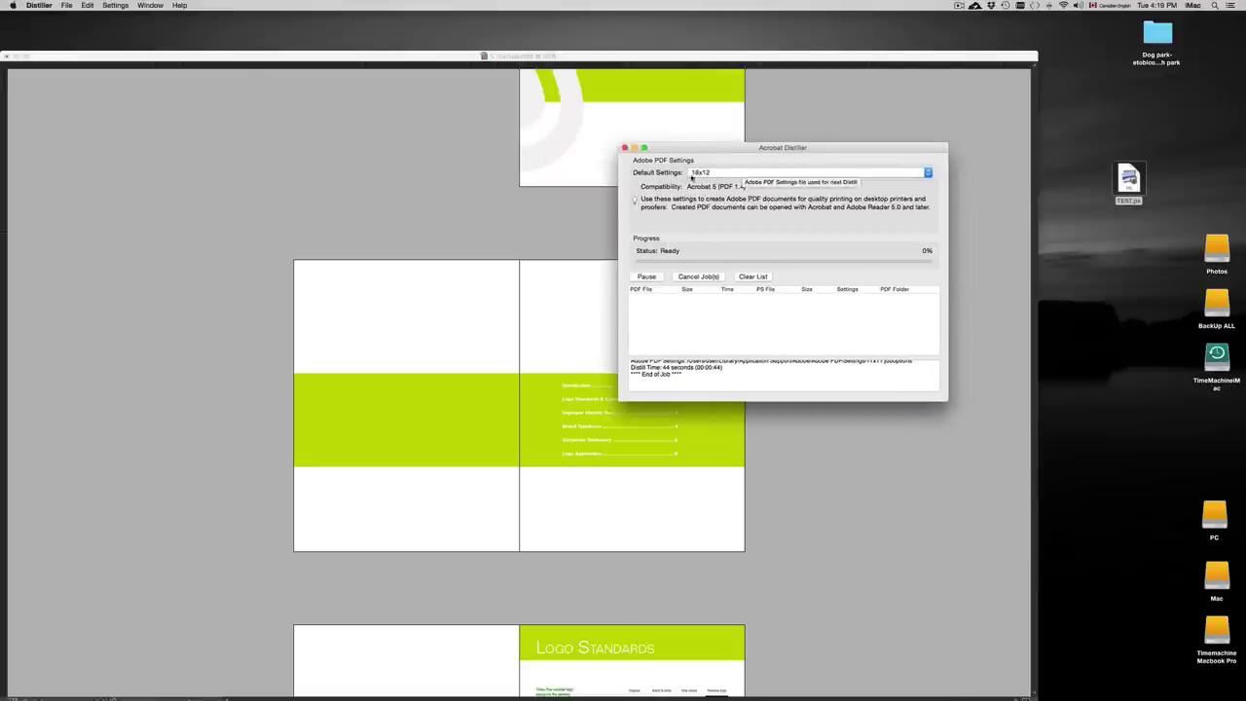
left_click_drag(1128, 185, 686, 323)
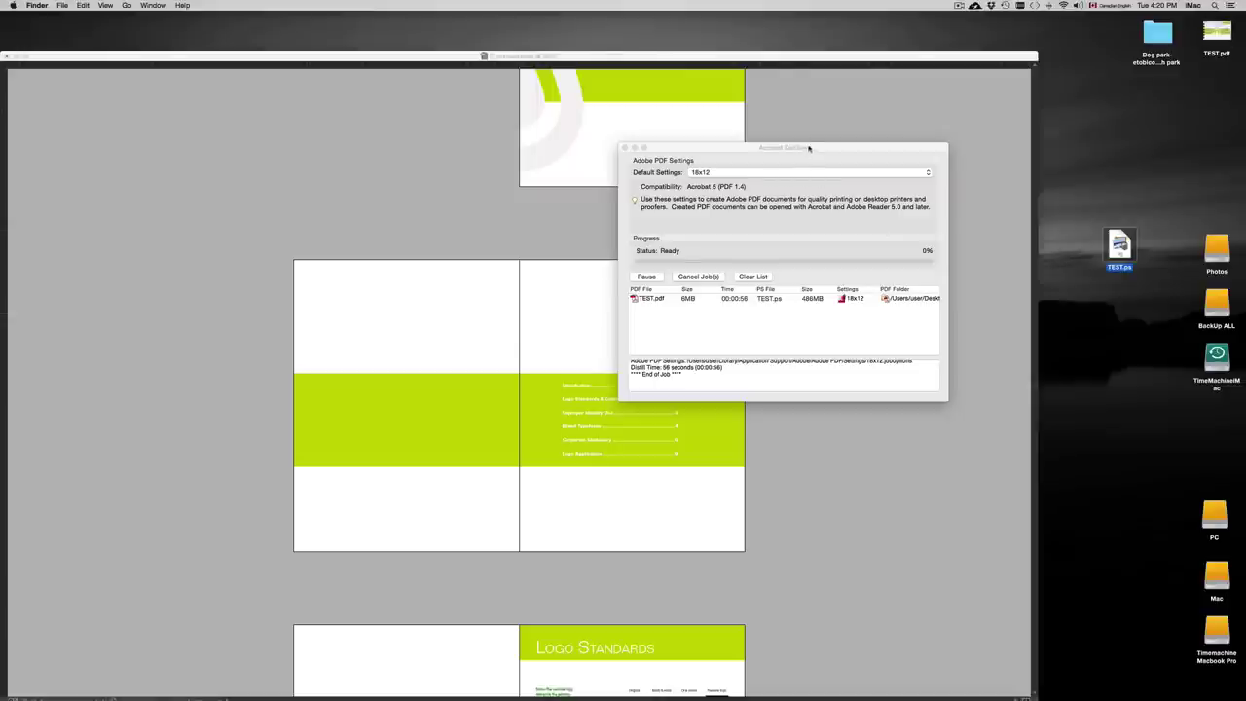
left_click_drag(809, 148, 796, 138)
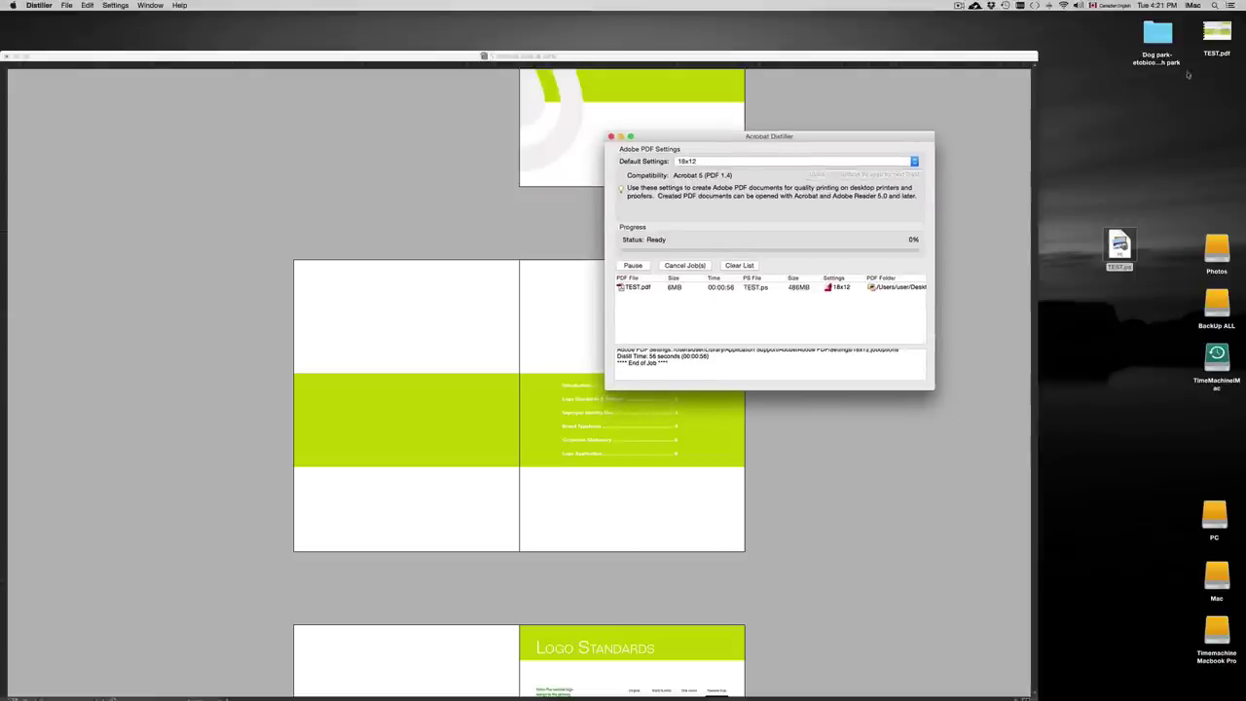
left_click_drag(1216, 35, 1120, 198)
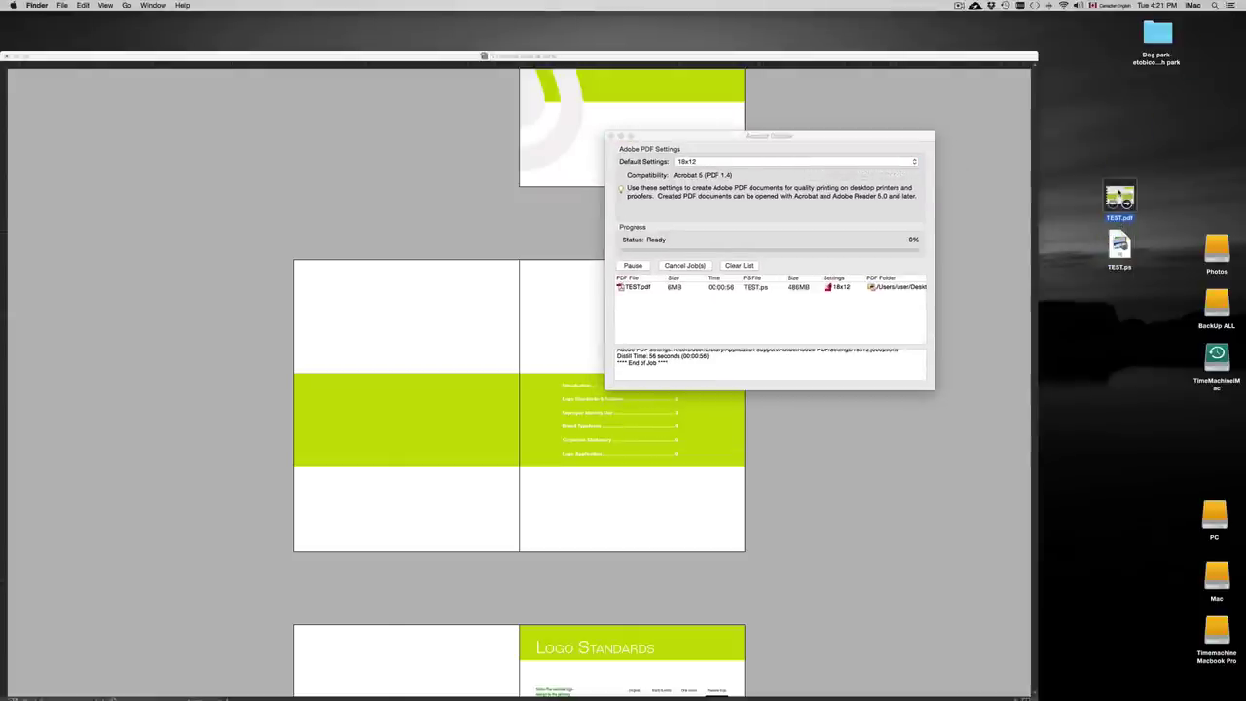
scroll(515, 408, "down", 3)
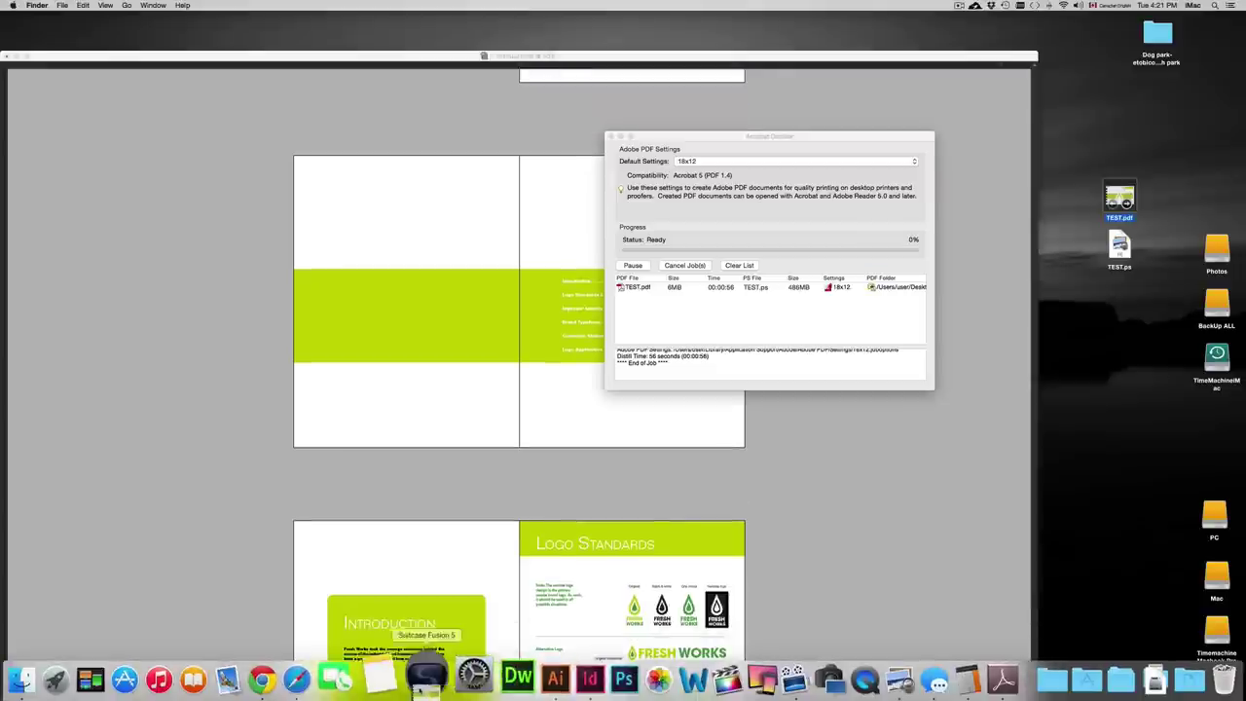
Open TEST.pdf in Safari from the Dock and reposition its window
left_click(323, 673)
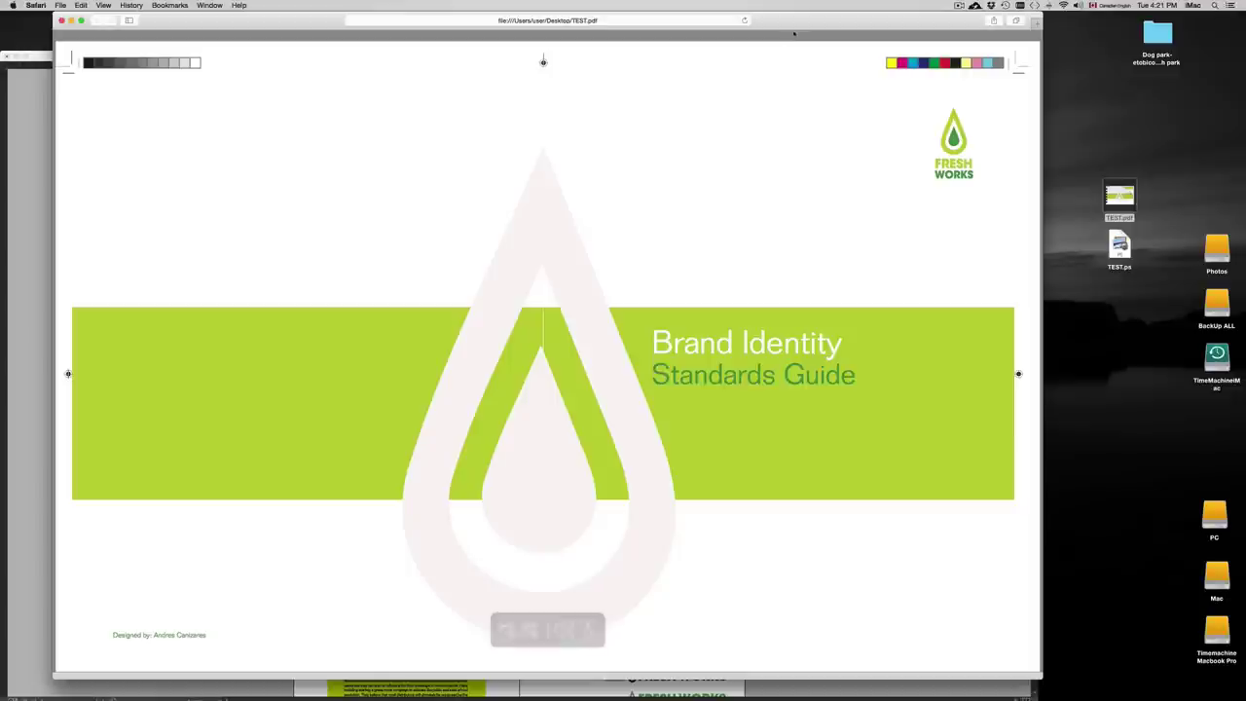
left_click_drag(793, 34, 818, 35)
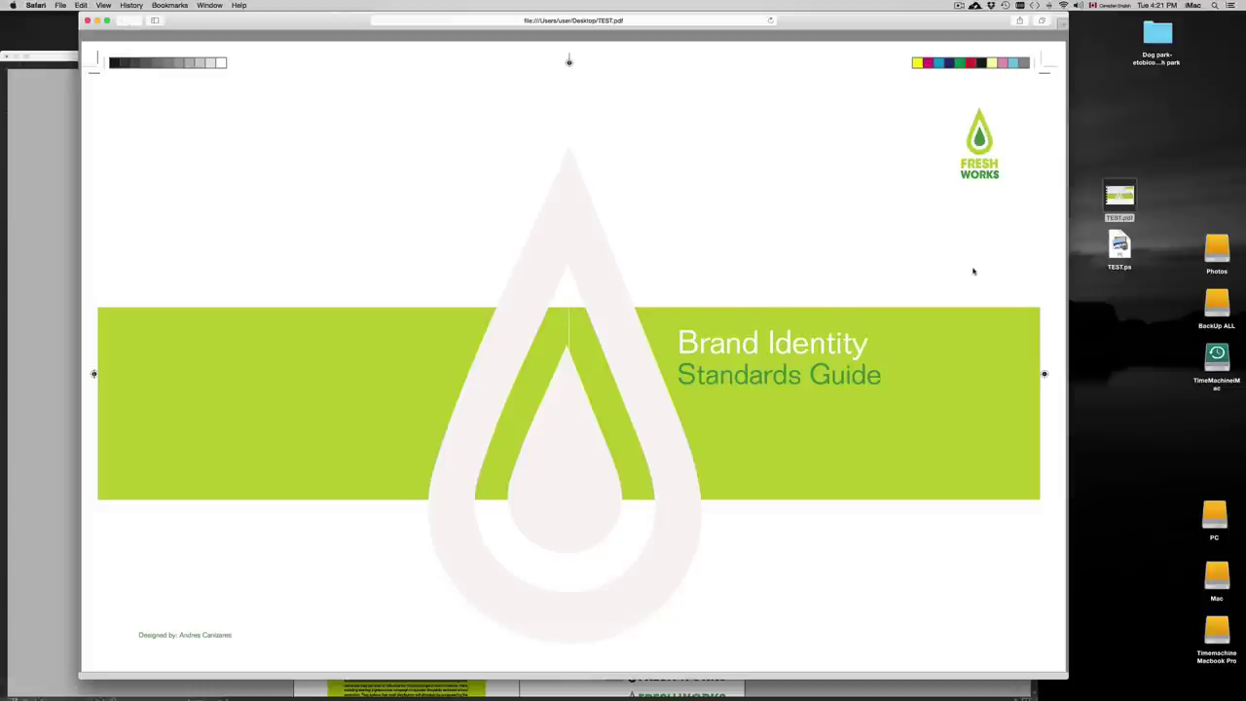
scroll(976, 269, "down", 3)
scroll(968, 269, "up", 3)
Scroll through the printer spreads from the Brand Identity cover to Logo Standards, then back up
scroll(749, 258, "down", 5)
scroll(753, 255, "down", 6)
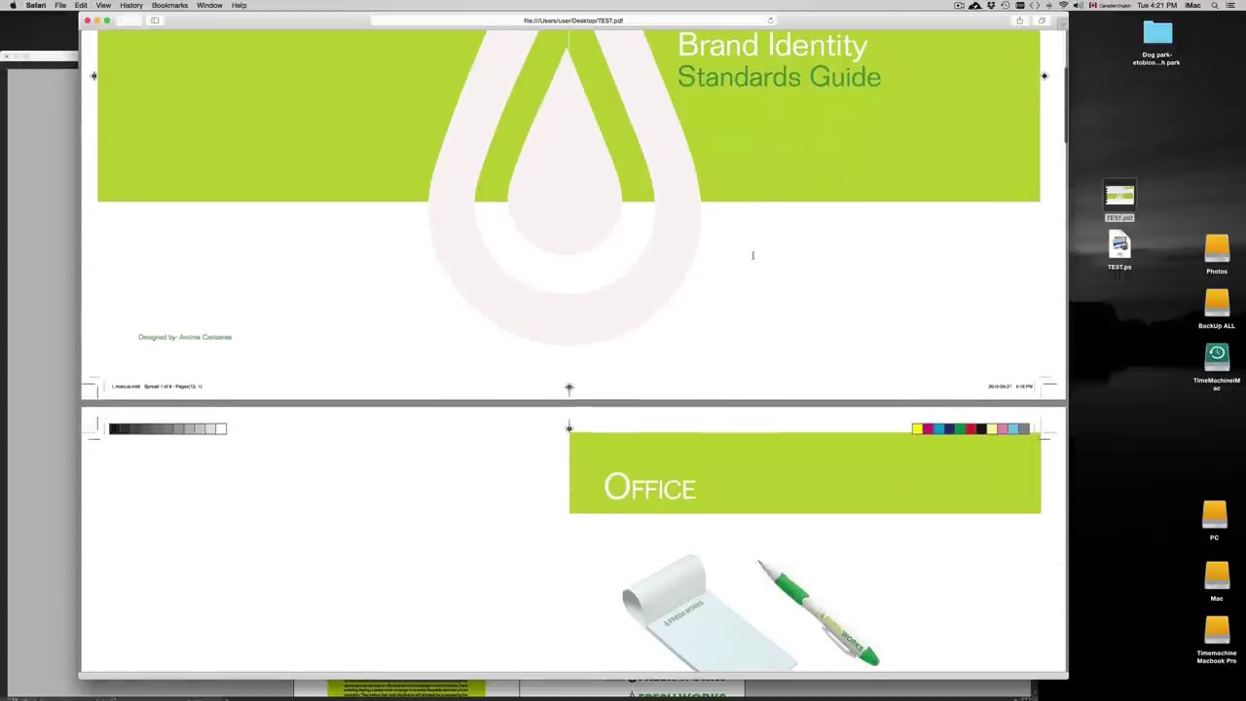
scroll(753, 255, "down", 3)
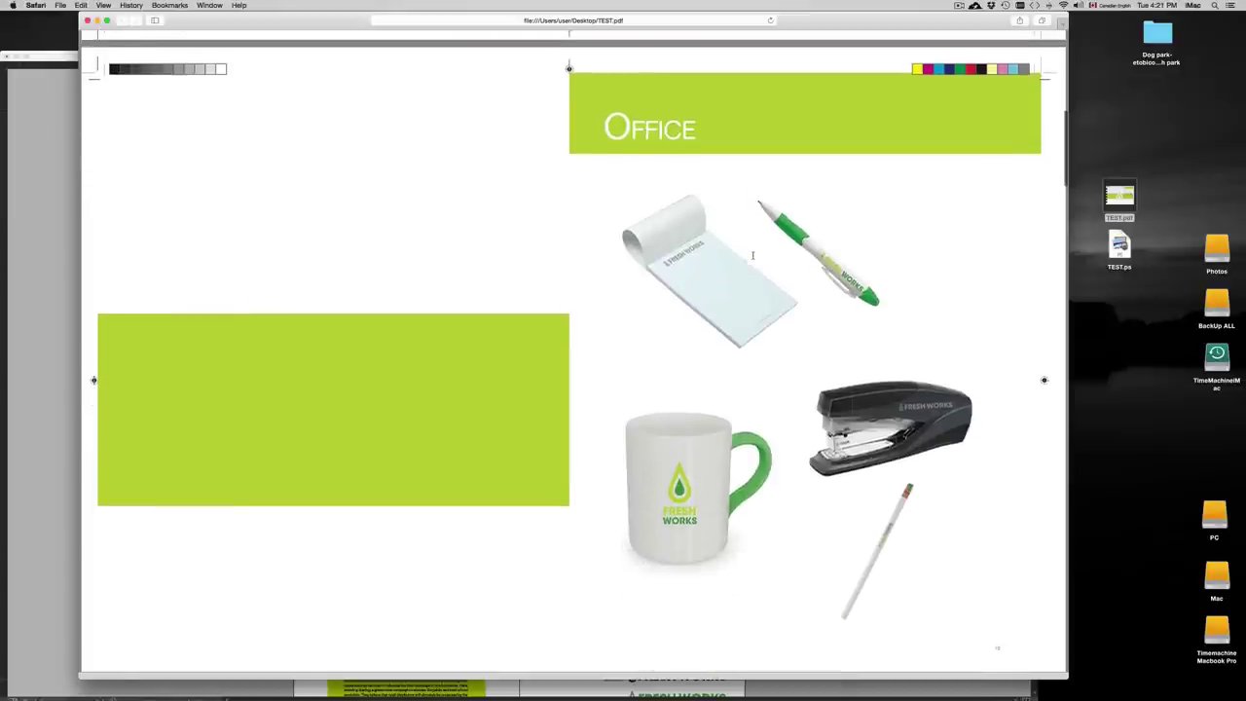
scroll(752, 254, "down", 4)
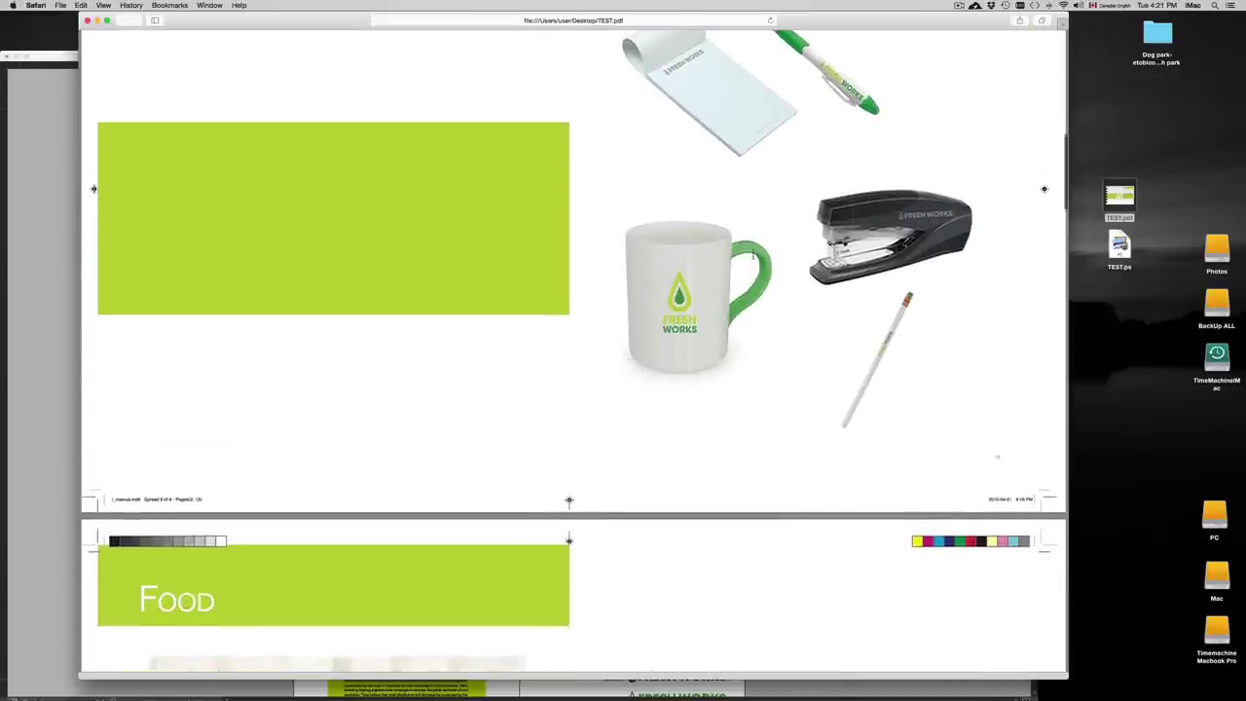
scroll(753, 255, "down", 2)
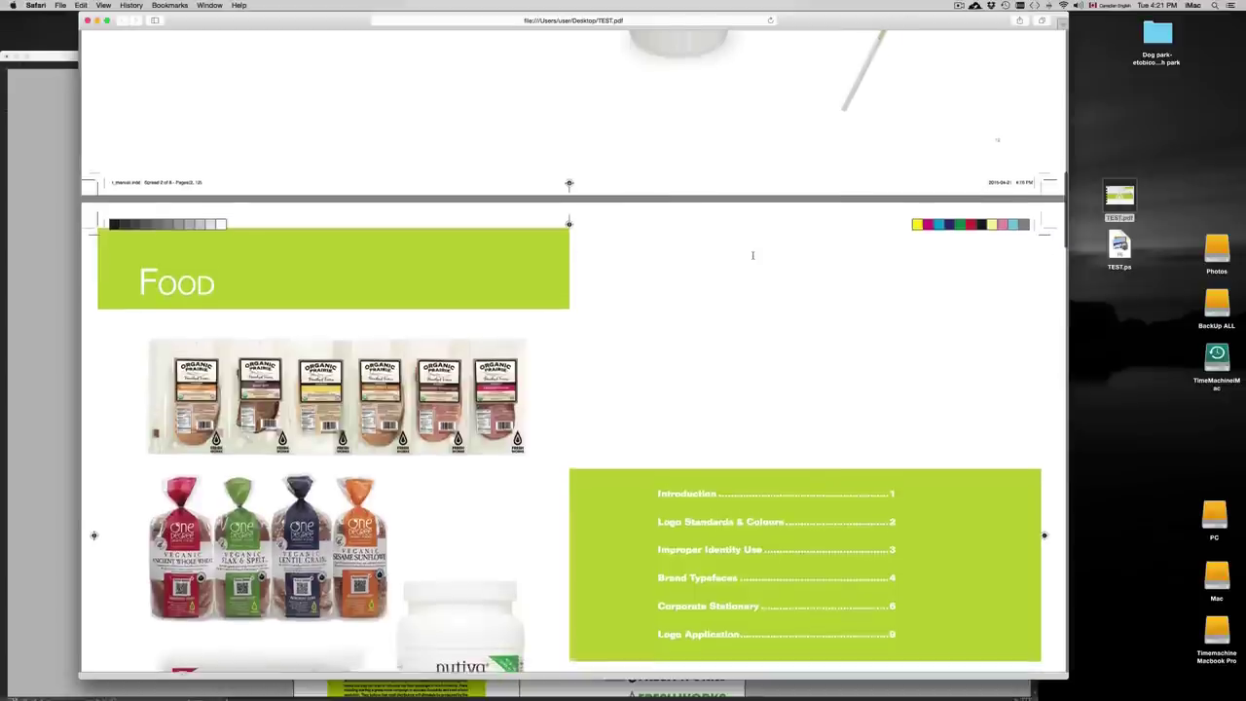
scroll(752, 255, "up", 7)
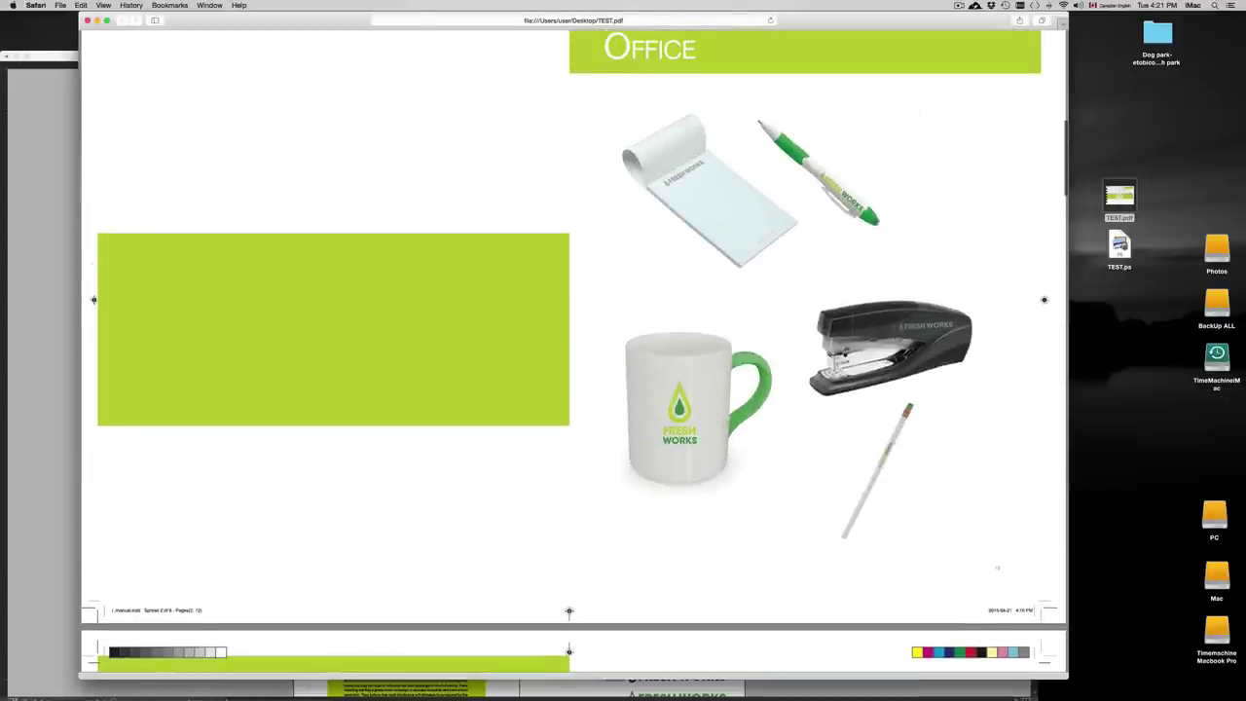
scroll(892, 330, "down", 6)
scroll(891, 329, "down", 6)
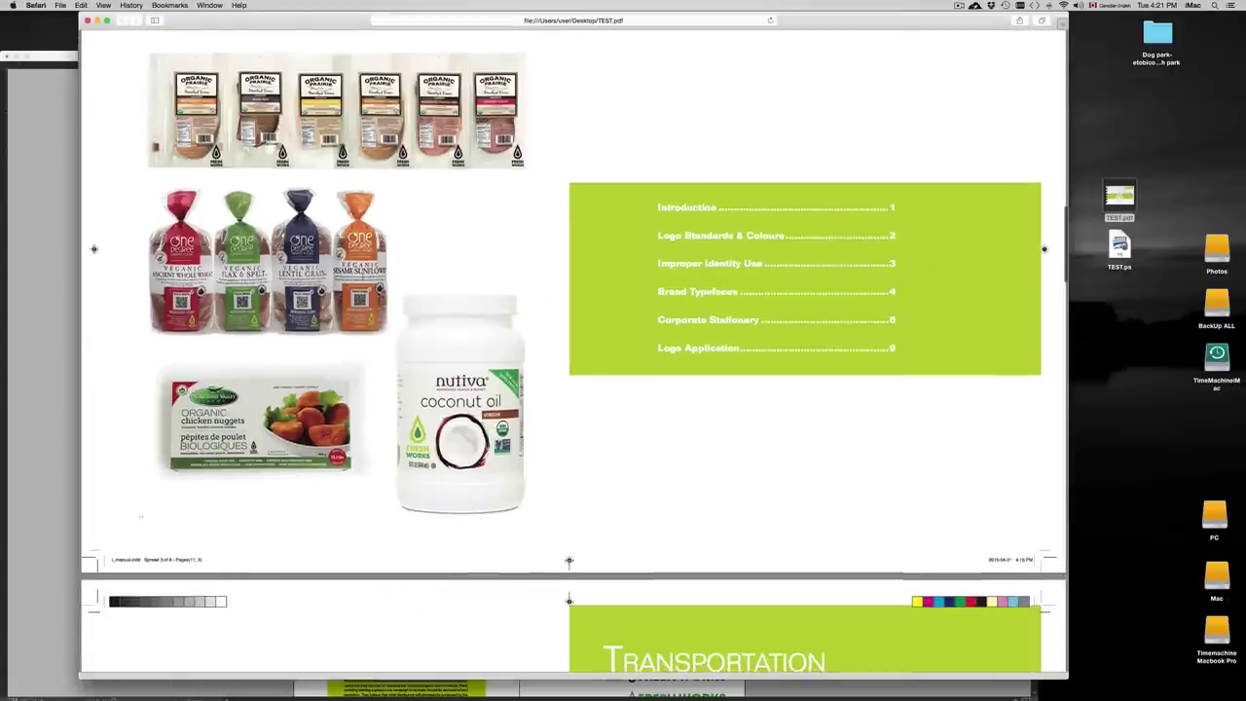
scroll(541, 288, "down", 8)
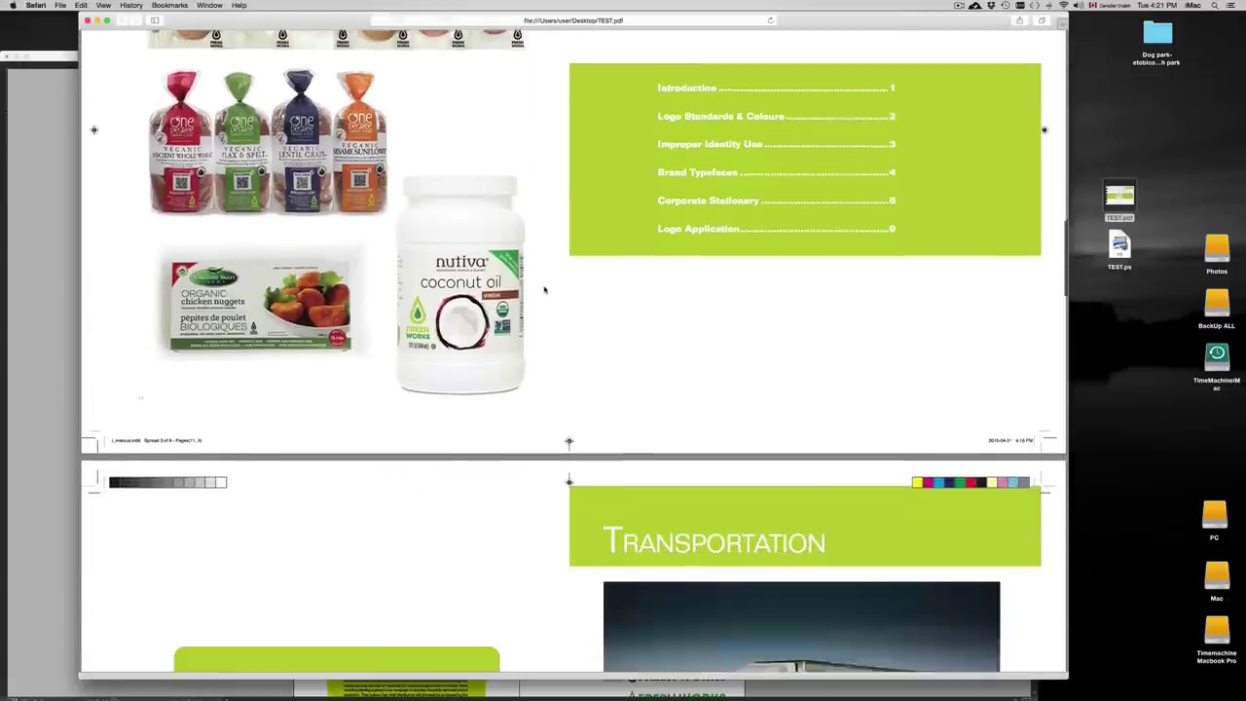
scroll(543, 289, "down", 5)
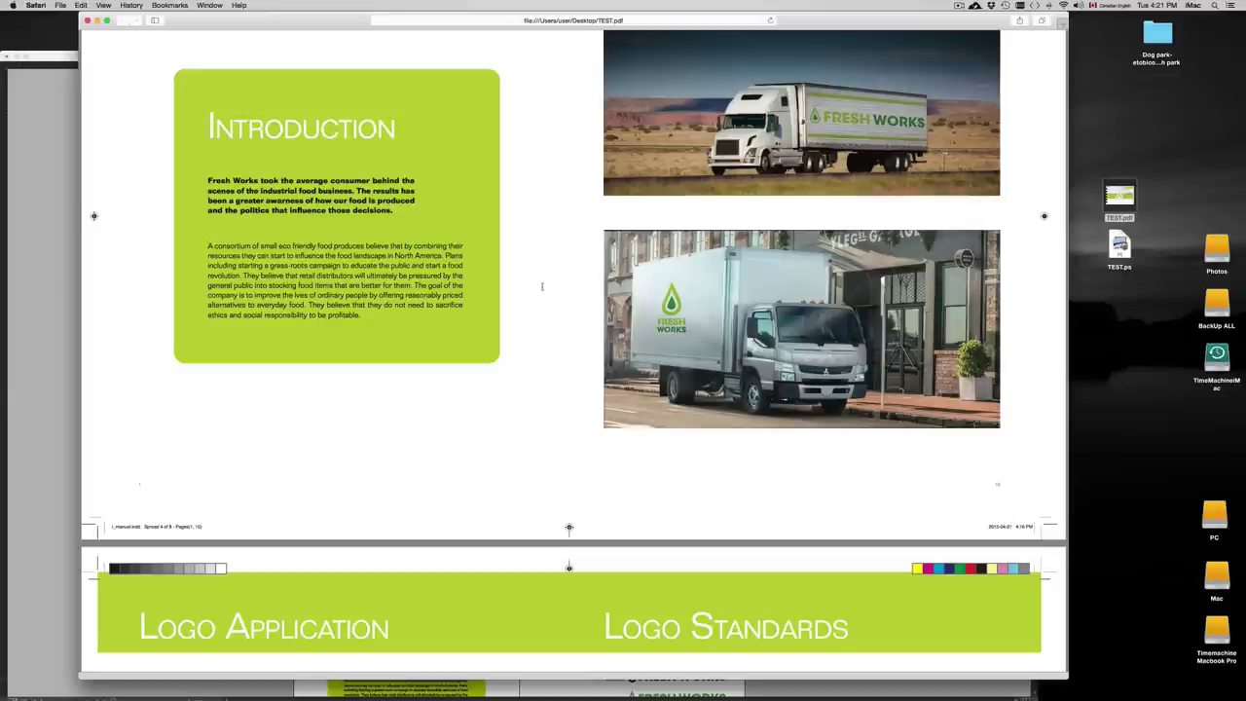
scroll(549, 283, "down", 12)
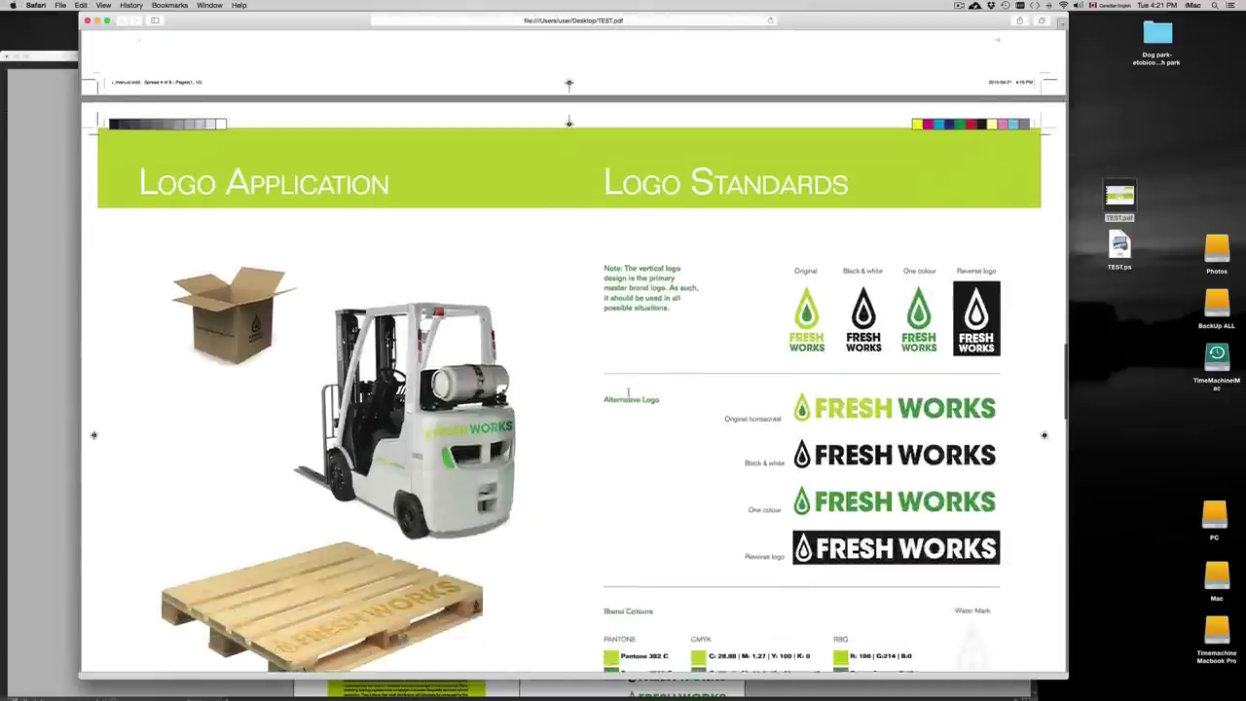
scroll(628, 391, "down", 6)
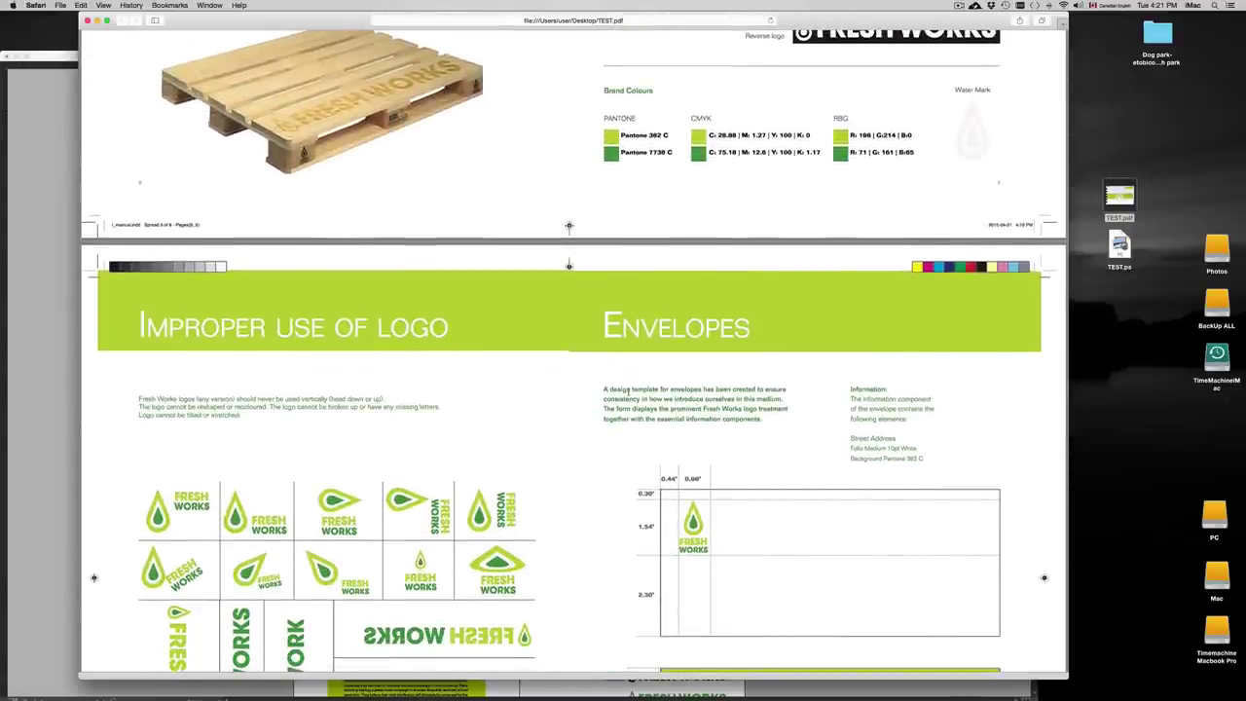
scroll(584, 402, "up", 3)
scroll(585, 402, "up", 20)
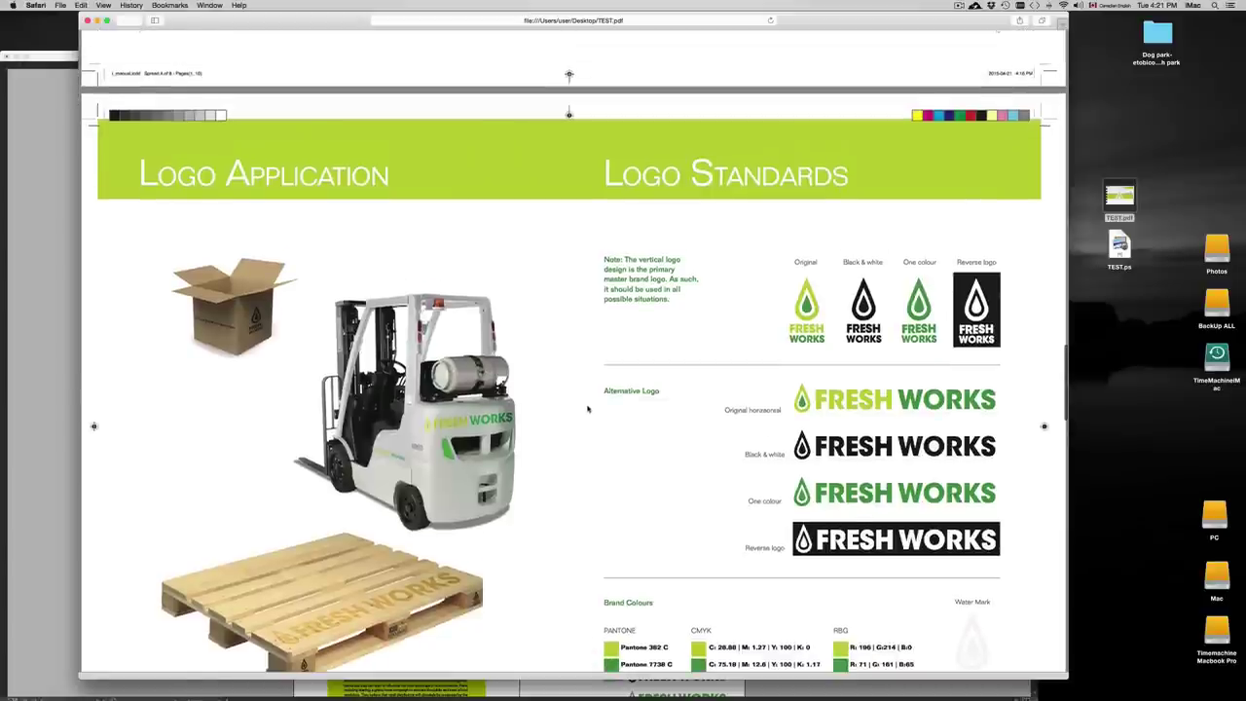
Scroll to the spread with the food products and table of contents, above the Transportation spread
scroll(585, 416, "up", 10)
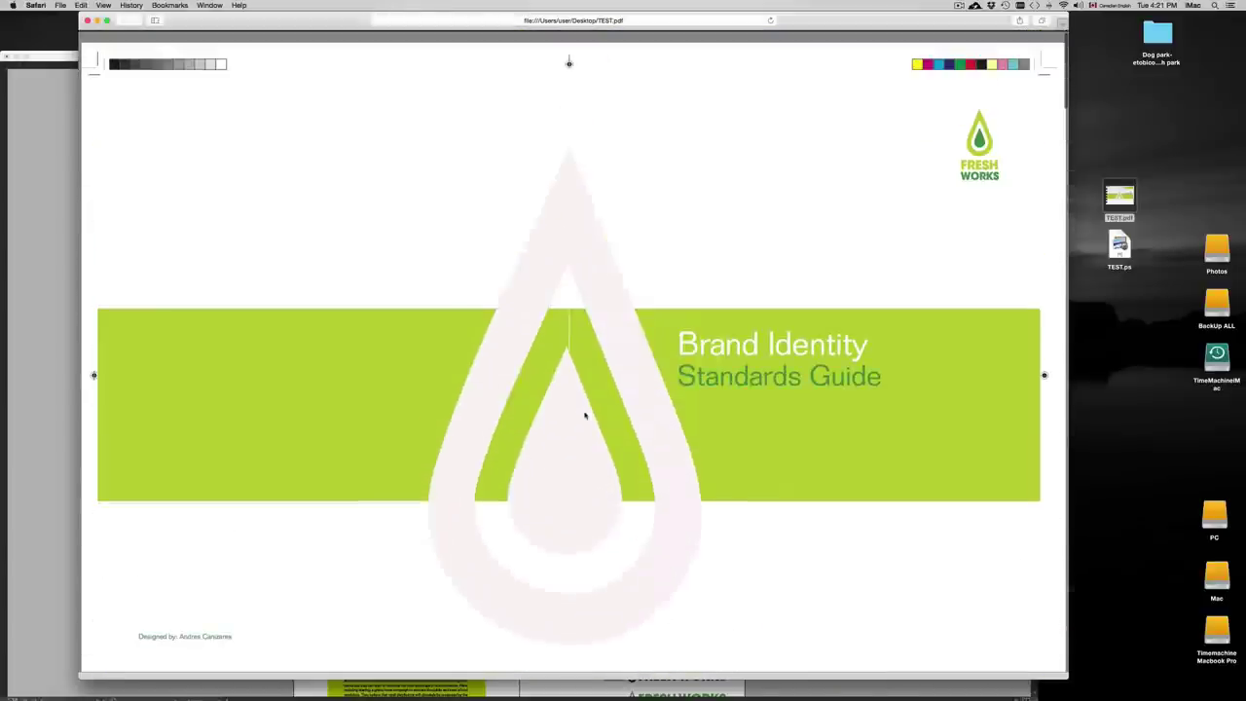
scroll(571, 385, "down", 20)
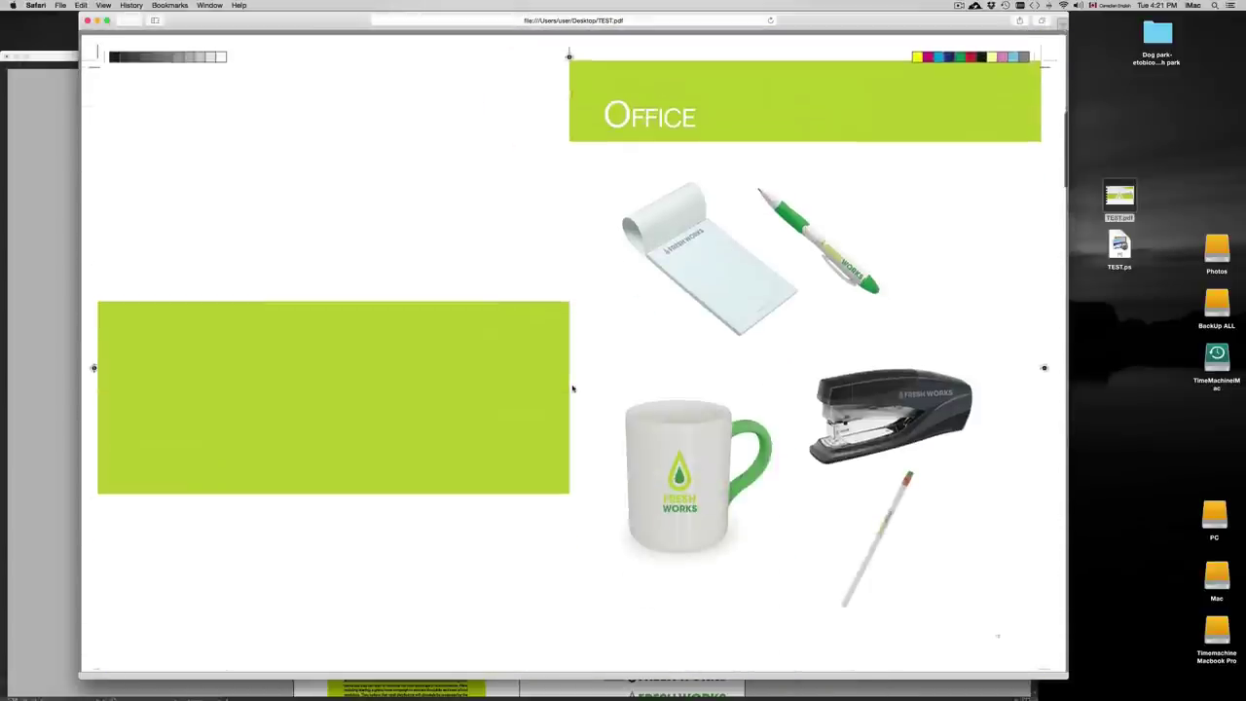
scroll(572, 388, "down", 10)
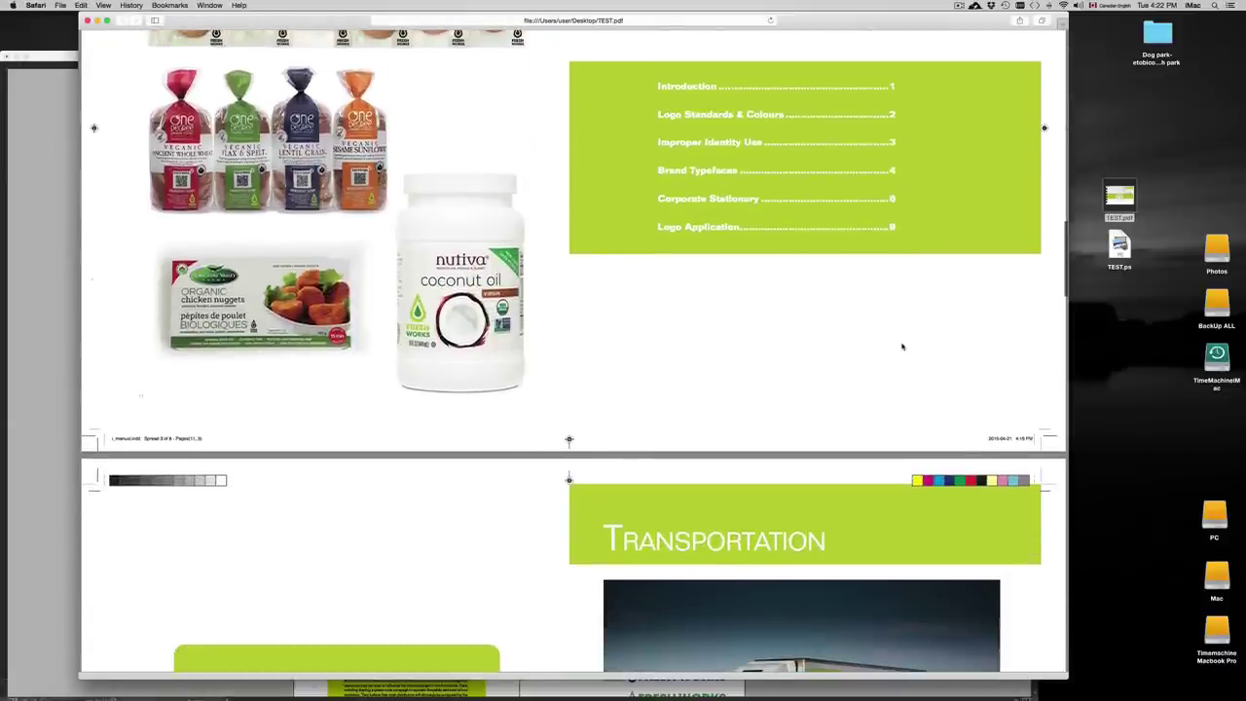
scroll(901, 347, "up", 1)
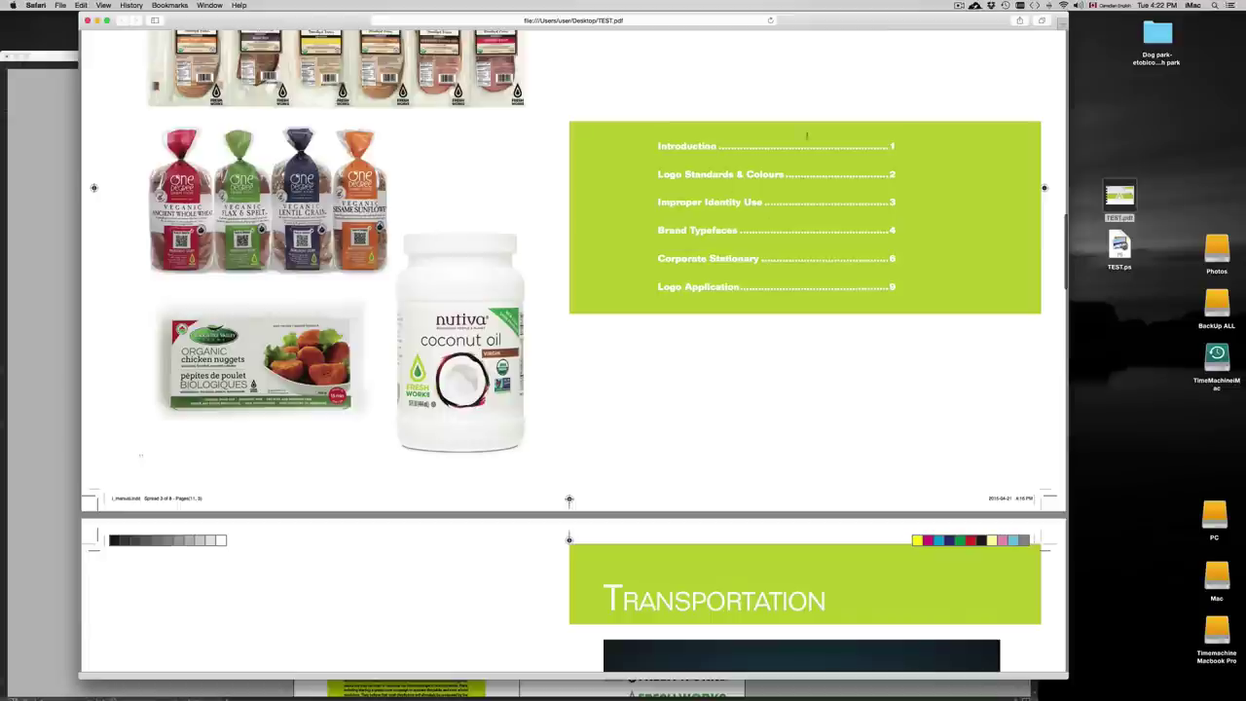
scroll(742, 390, "up", 1)
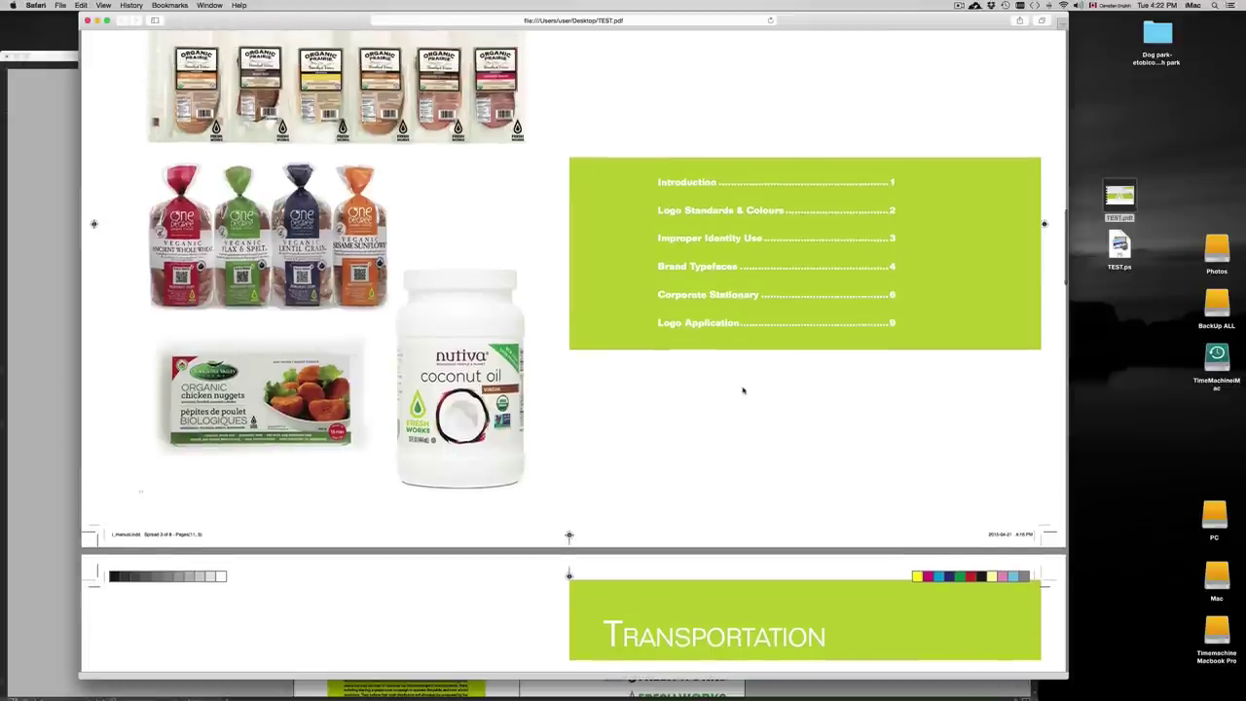